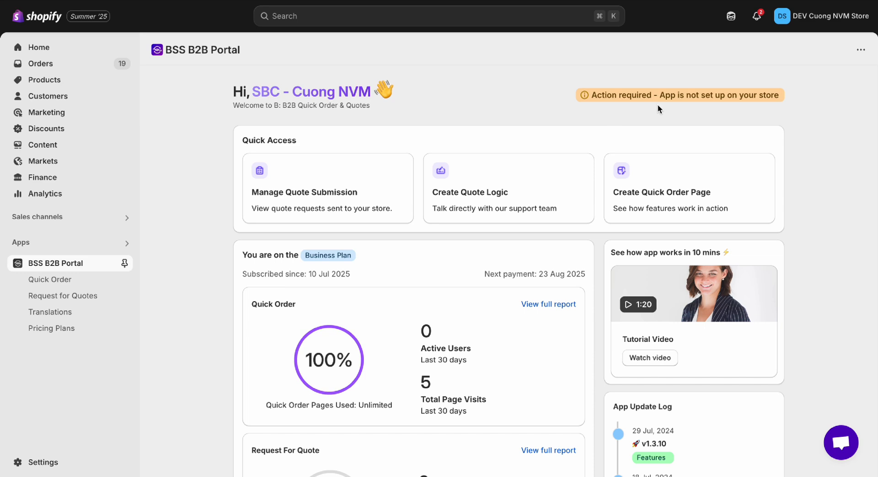
Step: Open the 'App is not set up' notice to see how to enable the app embed
{"action": "left_click", "coordinate": [675, 101]}
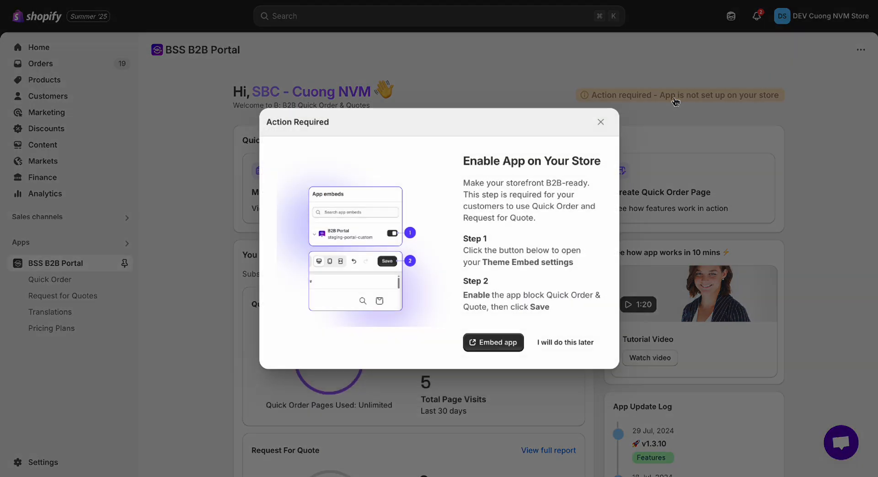
Step: Switch on the B2B Portal app embed in the theme editor and save the theme
{"action": "left_click", "coordinate": [501, 348]}
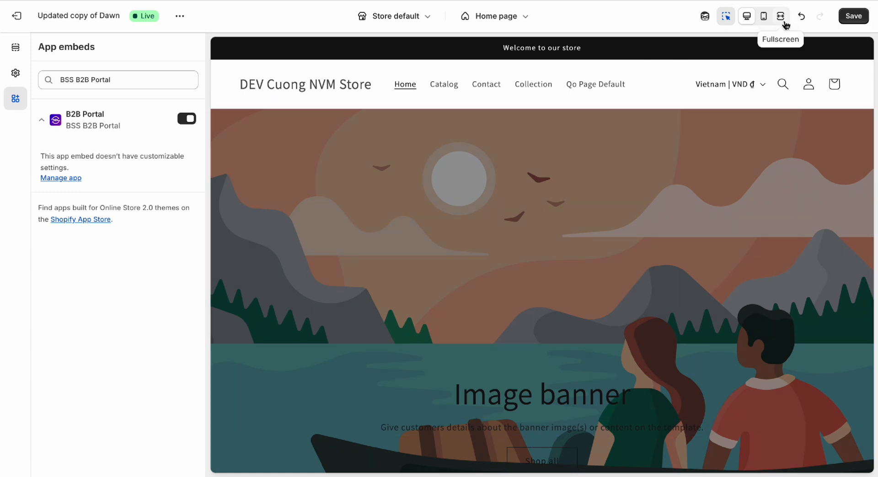
{"action": "left_click", "coordinate": [853, 17]}
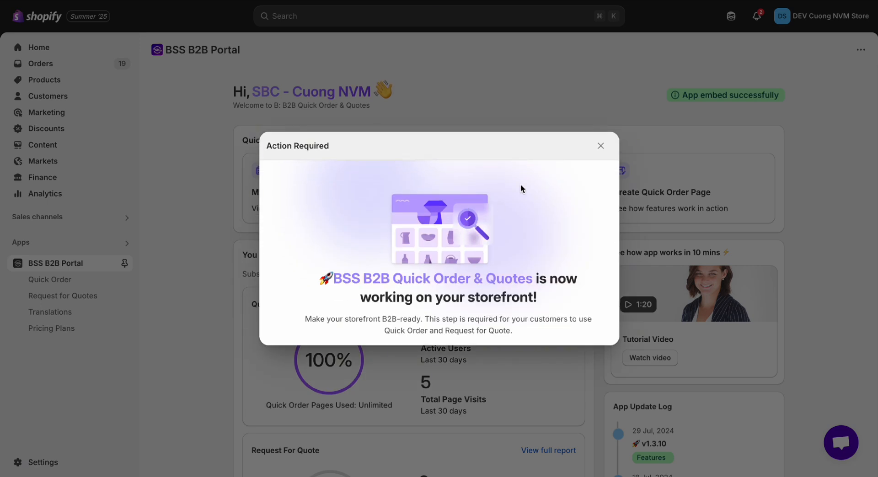
Step: Dismiss both app-is-working confirmation dialogs to return to the B2B Portal dashboard
{"action": "left_click", "coordinate": [600, 147]}
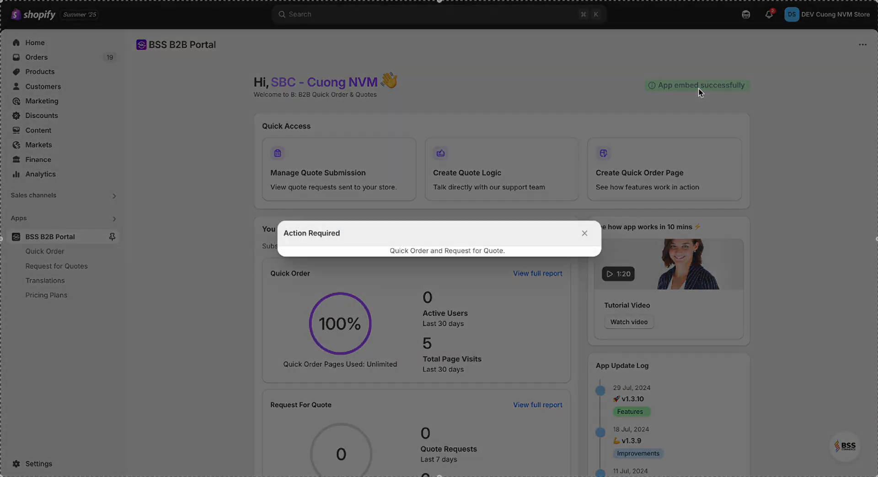
{"action": "left_click", "coordinate": [584, 155]}
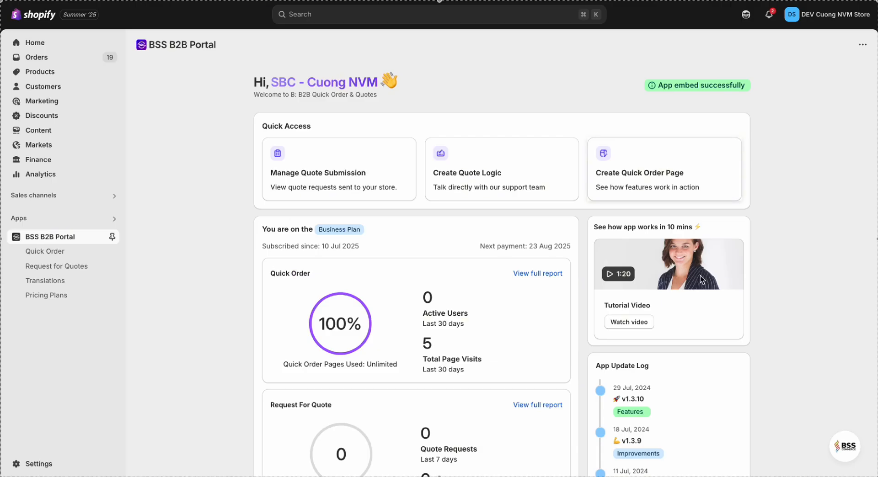
Step: Message BSS support asking for help installing the quote button, including the collaborator code
{"action": "left_click", "coordinate": [843, 447]}
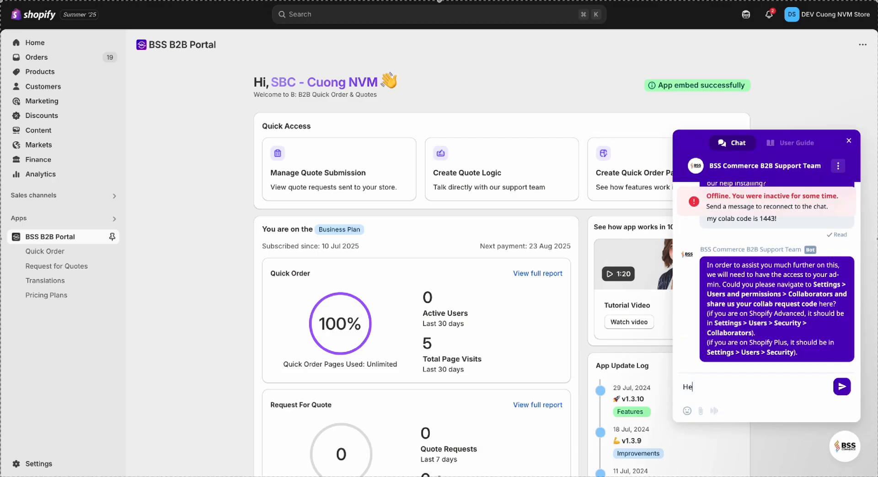
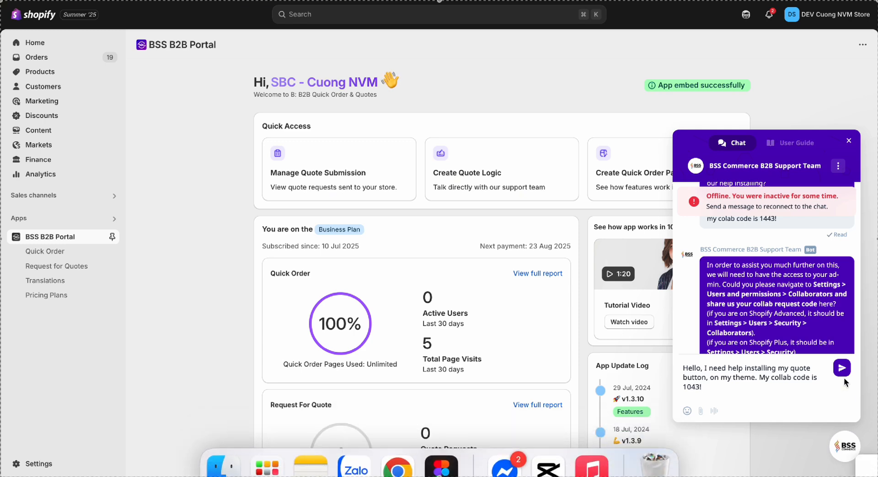
{"action": "left_click", "coordinate": [841, 368]}
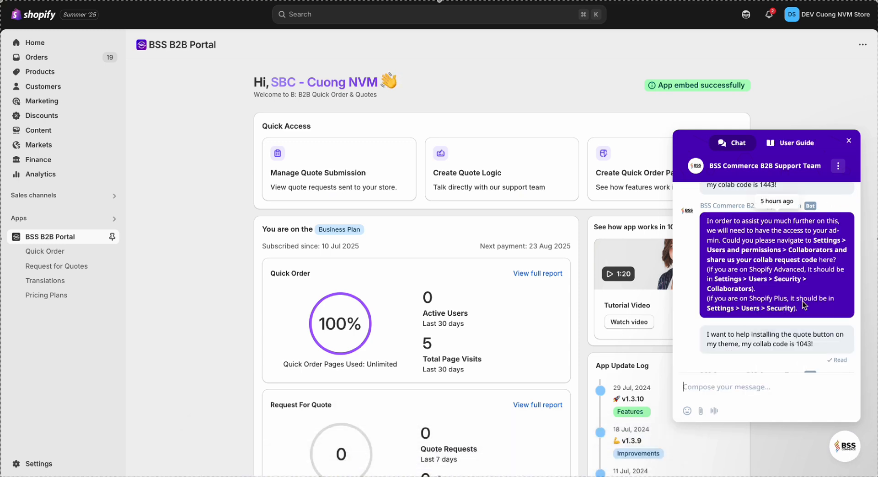
{"action": "left_click", "coordinate": [849, 141]}
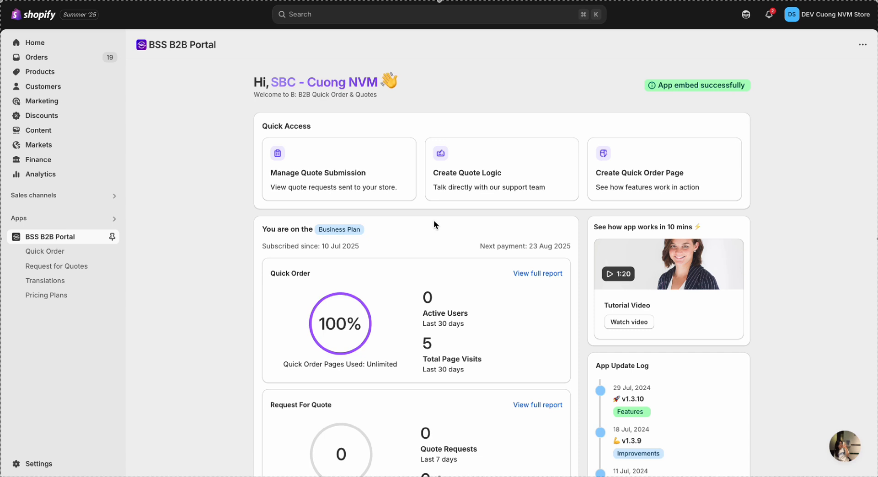
Step: Create a new quote logic for Default Customers under Request for Quotes > Manage
{"action": "left_click", "coordinate": [84, 266]}
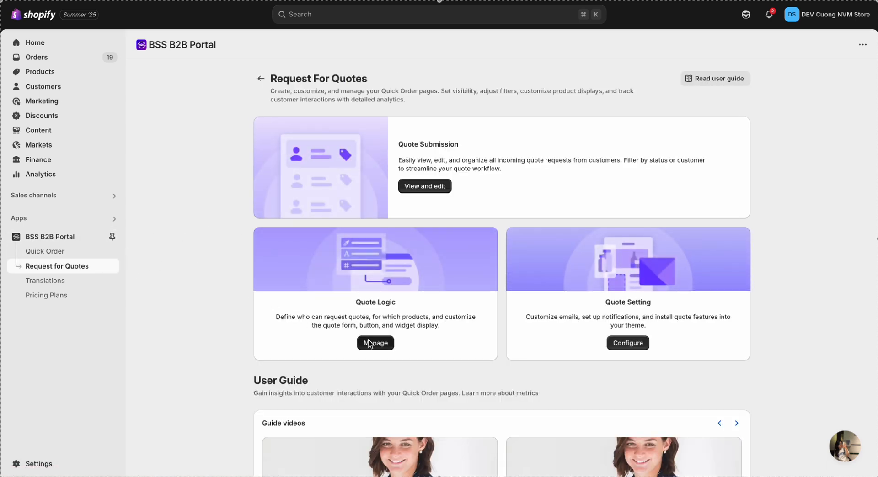
{"action": "left_click", "coordinate": [369, 344]}
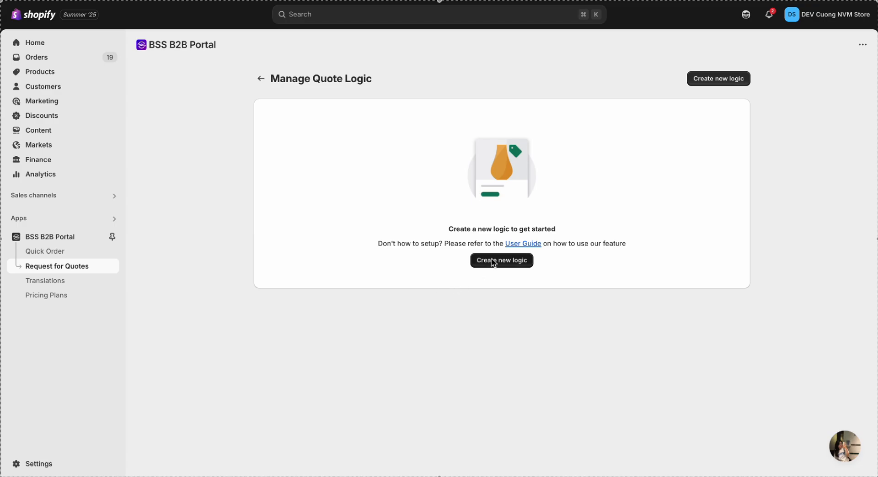
{"action": "left_click", "coordinate": [493, 262]}
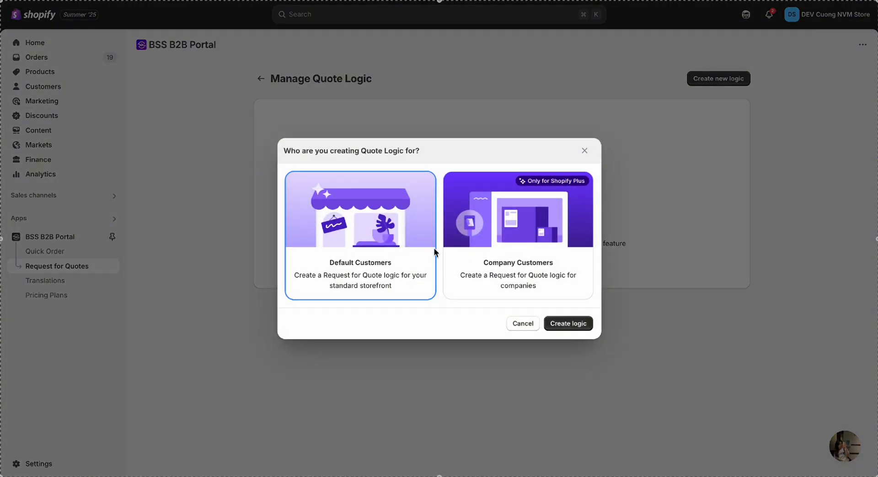
{"action": "left_click", "coordinate": [479, 255]}
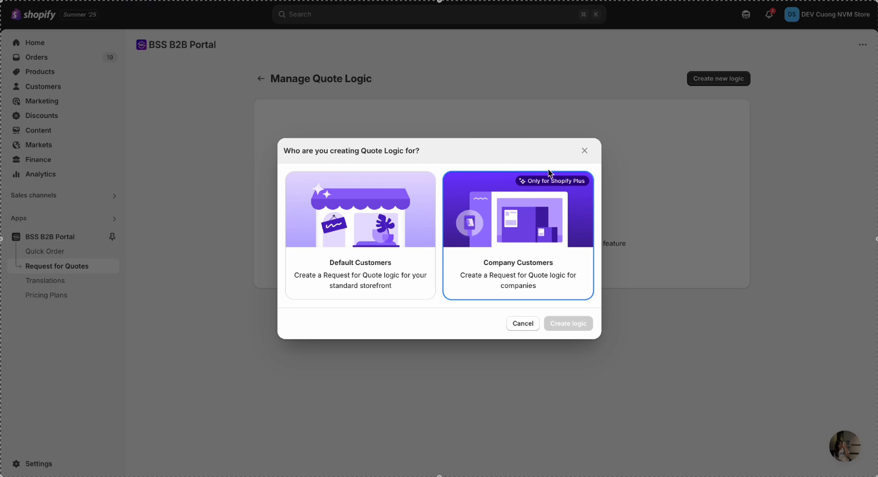
{"action": "left_click", "coordinate": [413, 279]}
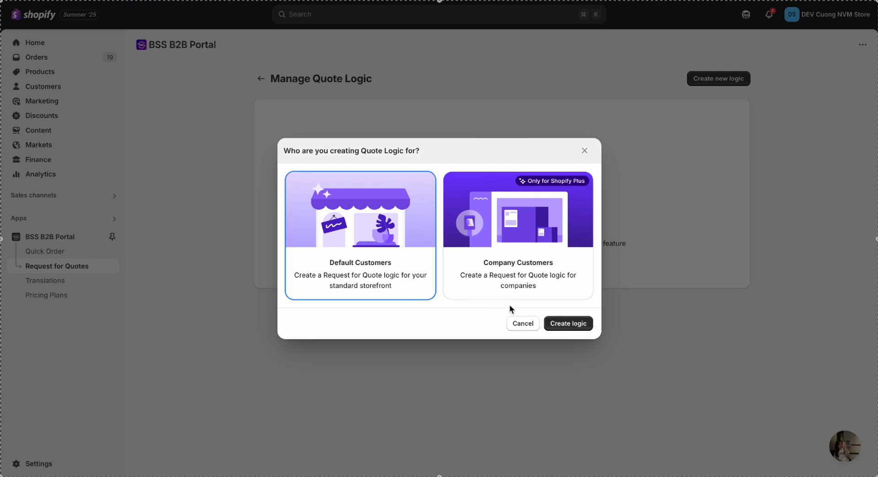
{"action": "left_click", "coordinate": [569, 323]}
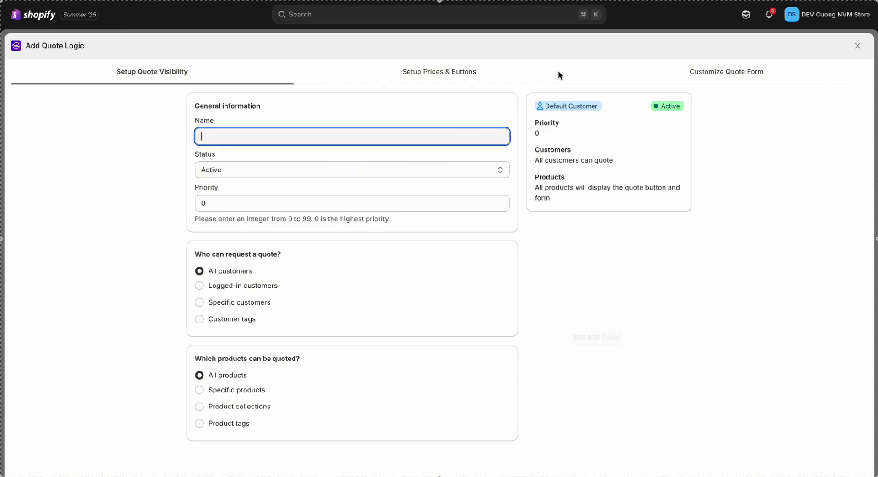
Step: Name the quote logic 'Test' with priority 0 and Active status
{"action": "left_click", "coordinate": [204, 74]}
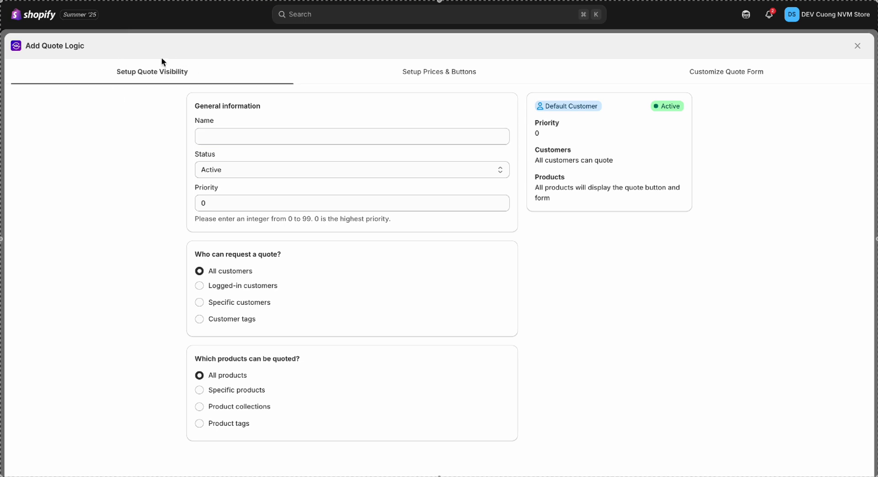
{"action": "left_click", "coordinate": [213, 134]}
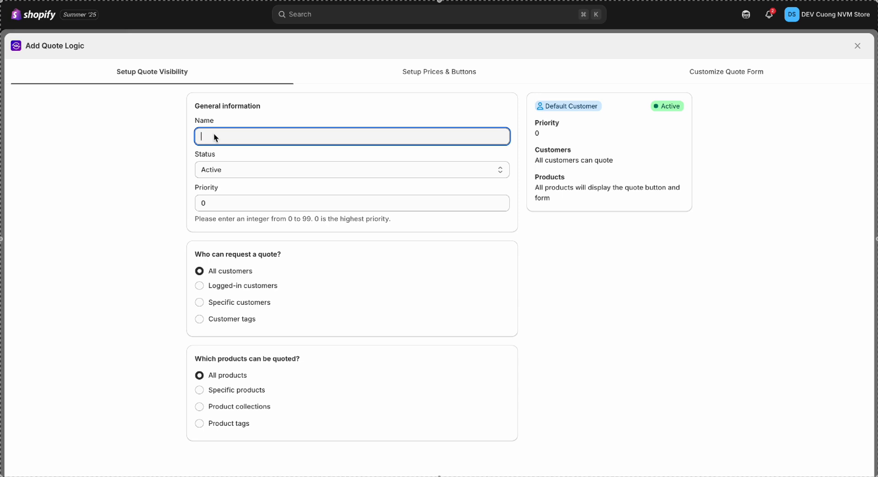
{"action": "type", "text": "Test"}
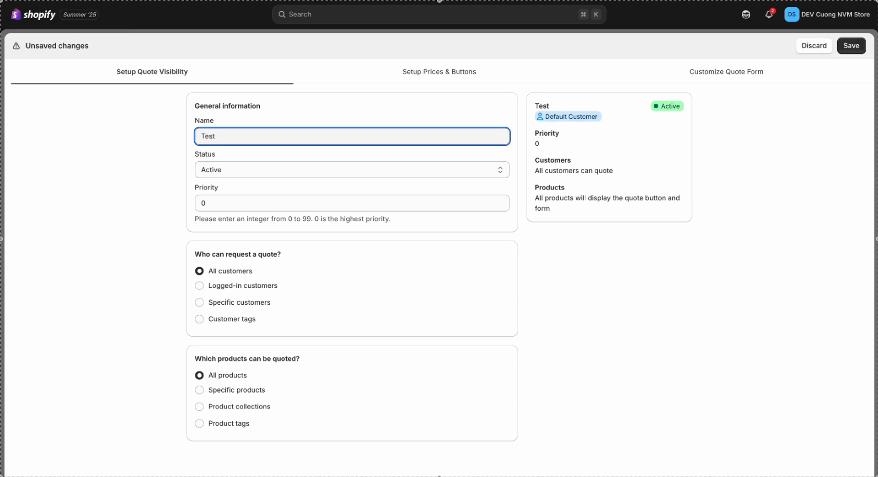
{"action": "left_click", "coordinate": [214, 202]}
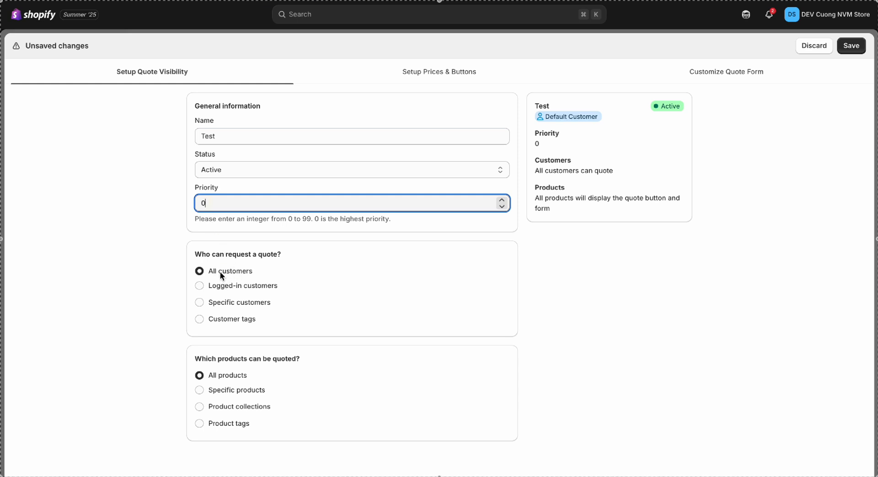
{"action": "left_click", "coordinate": [244, 250]}
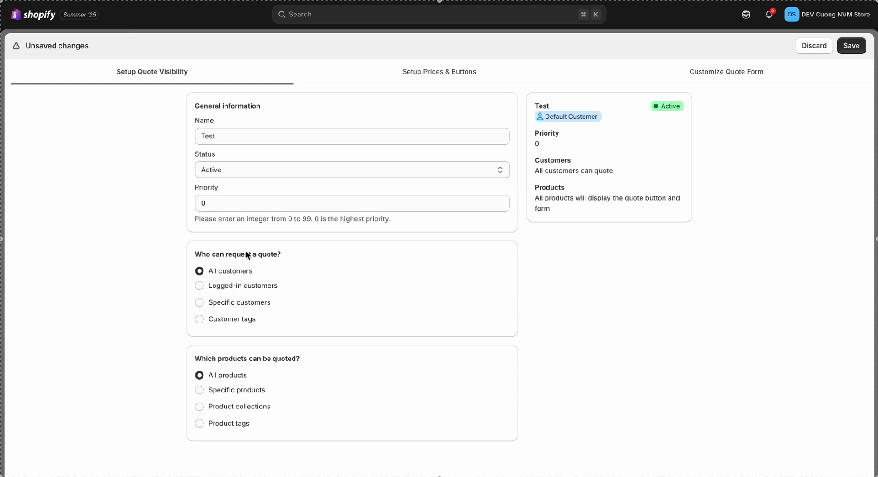
Step: Try the logged-in, specific-customer and customer-tag options, then keep All customers
{"action": "left_click", "coordinate": [231, 289]}
{"action": "left_click", "coordinate": [229, 302]}
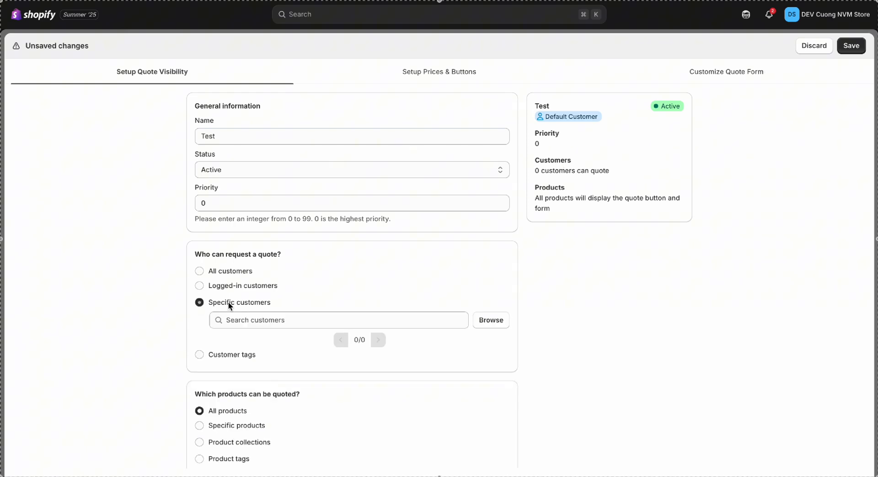
{"action": "left_click", "coordinate": [463, 318]}
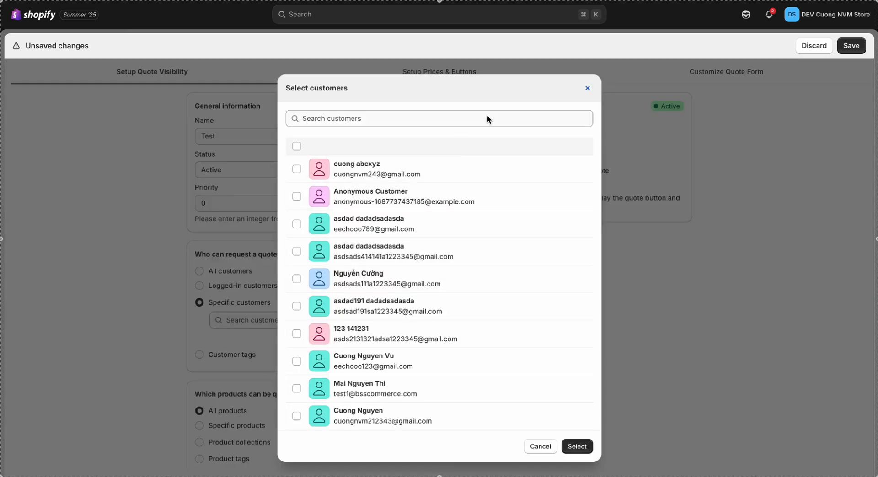
{"action": "left_click", "coordinate": [588, 89]}
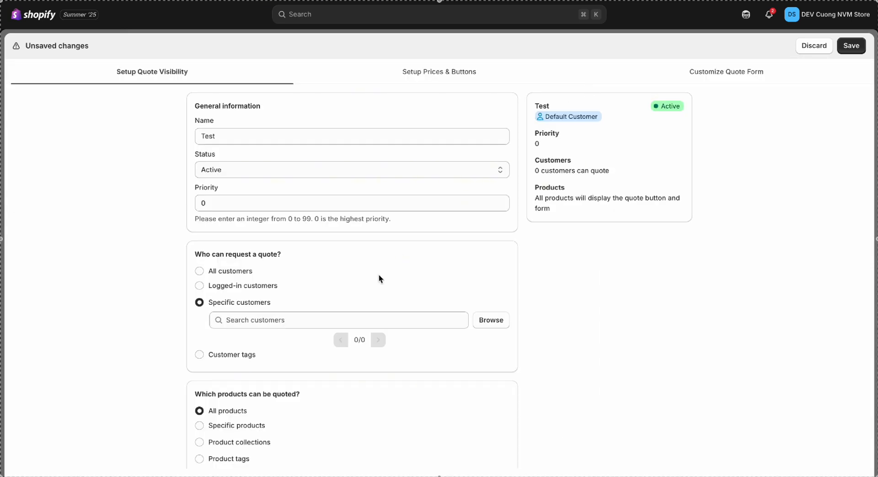
{"action": "left_click", "coordinate": [249, 356]}
{"action": "left_click", "coordinate": [299, 337]}
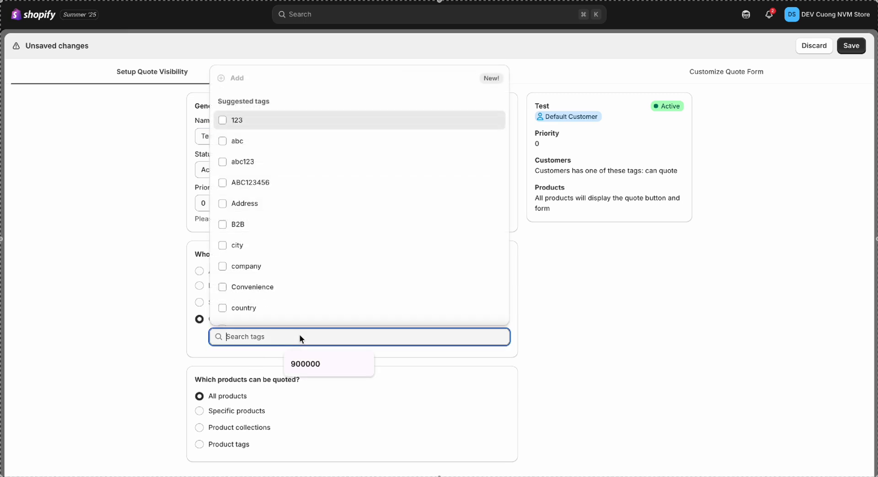
{"action": "left_click", "coordinate": [173, 275]}
{"action": "left_click", "coordinate": [200, 272]}
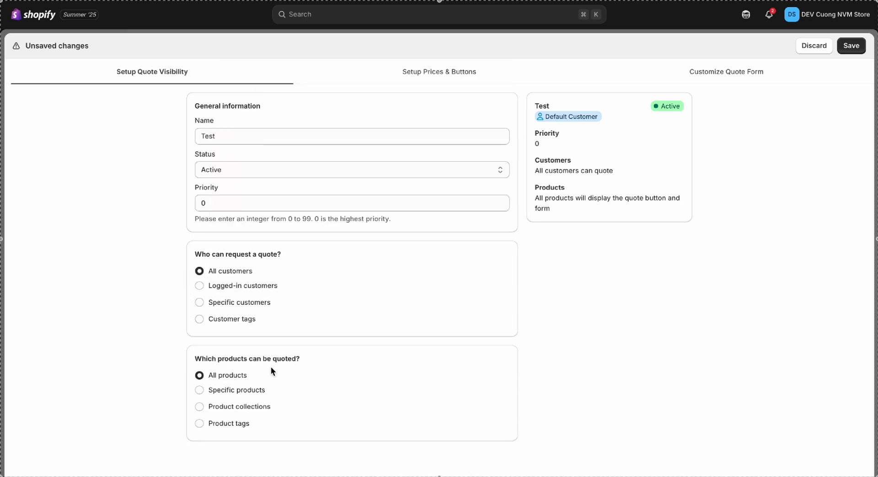
Step: Try specific products, collections and product tags, then choose All products
{"action": "left_click", "coordinate": [236, 390]}
{"action": "left_click", "coordinate": [229, 443]}
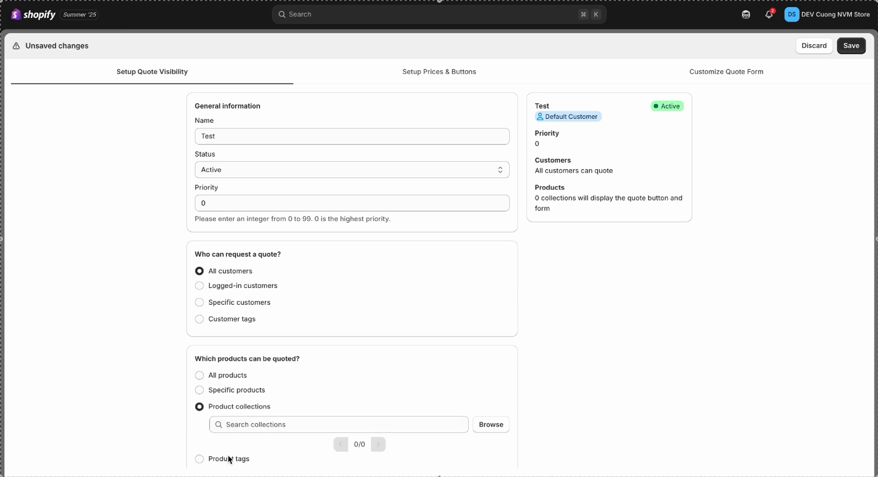
{"action": "left_click", "coordinate": [226, 462]}
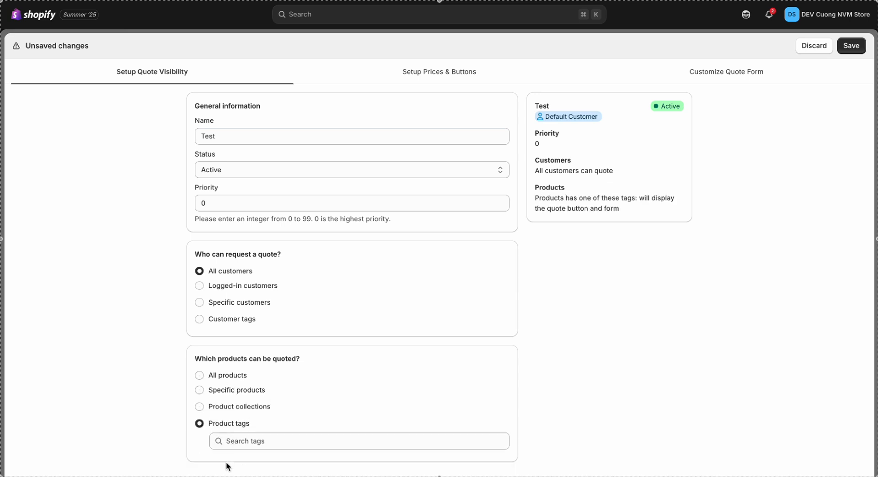
{"action": "left_click", "coordinate": [223, 378]}
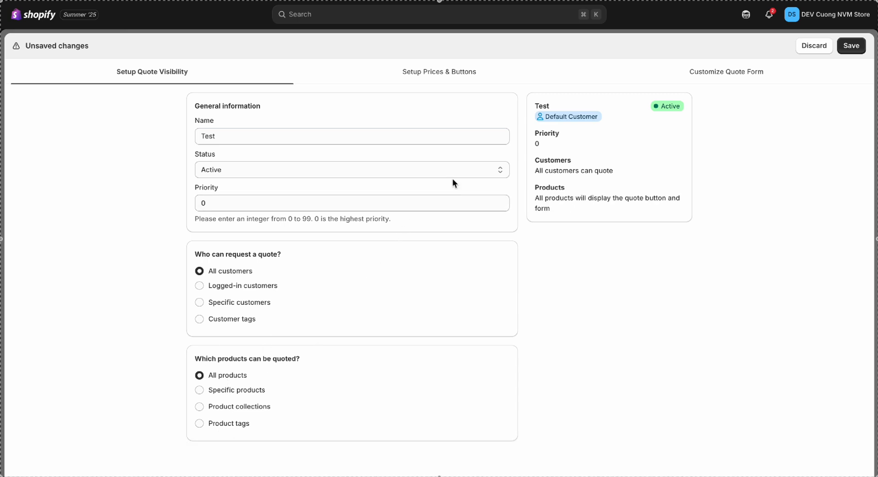
Step: Keep prices, Add To Cart and Buy It Now visible after trying the hide options
{"action": "left_click", "coordinate": [459, 78]}
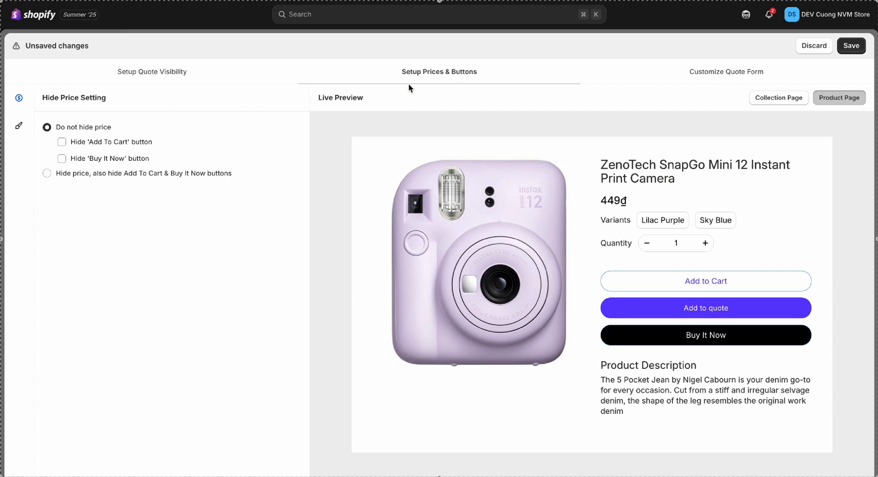
{"action": "left_click", "coordinate": [153, 175]}
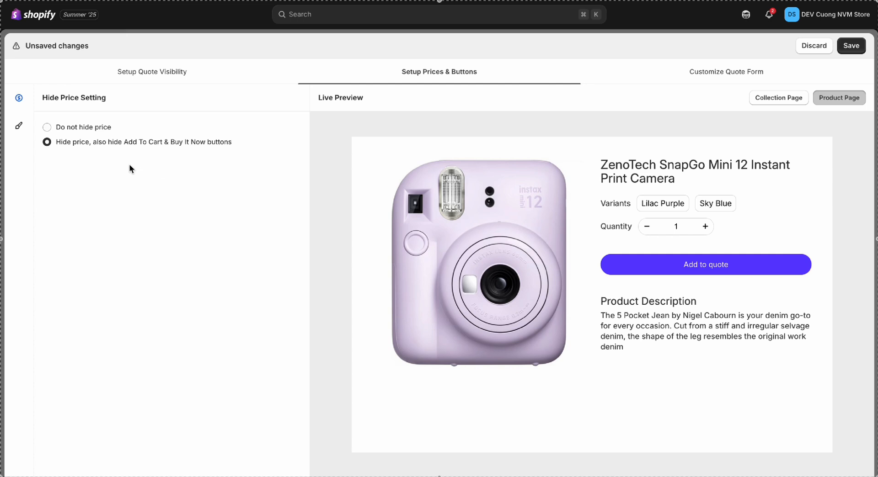
{"action": "left_click", "coordinate": [88, 132]}
{"action": "left_click", "coordinate": [84, 144]}
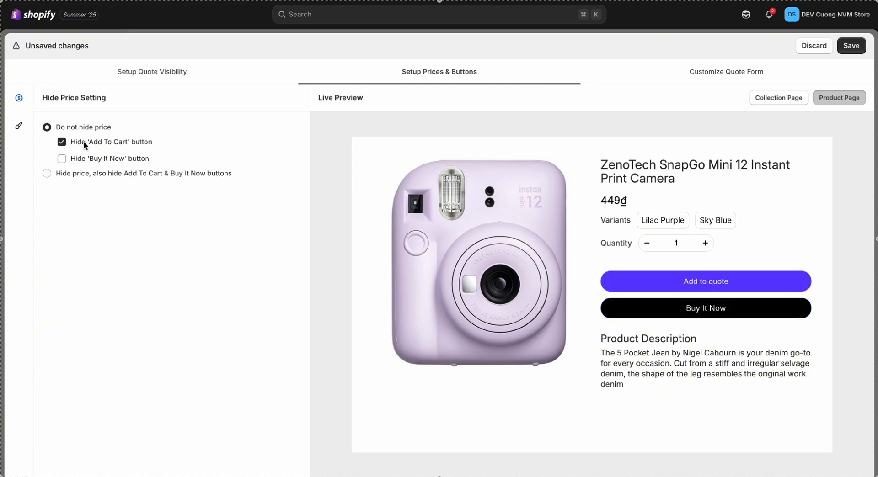
{"action": "left_click", "coordinate": [83, 159]}
{"action": "left_click", "coordinate": [84, 160]}
{"action": "left_click", "coordinate": [85, 143]}
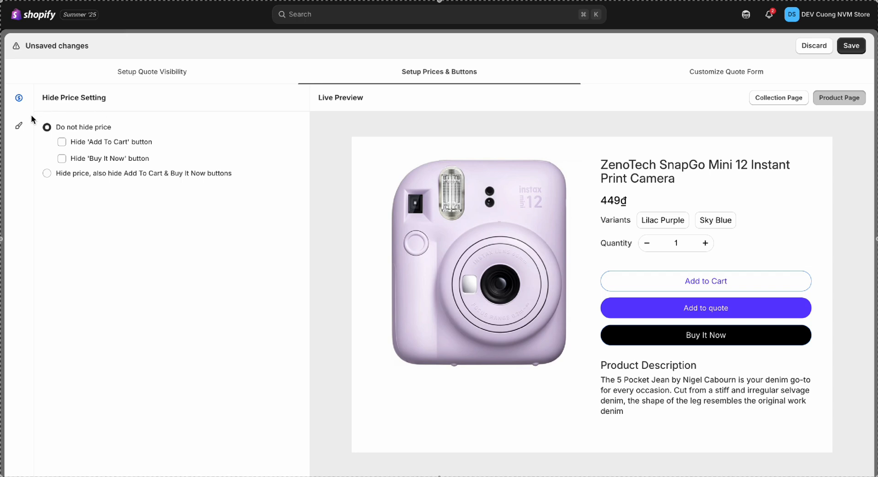
Step: Place the Add to quote button under 'Buy it now'
{"action": "left_click", "coordinate": [19, 126]}
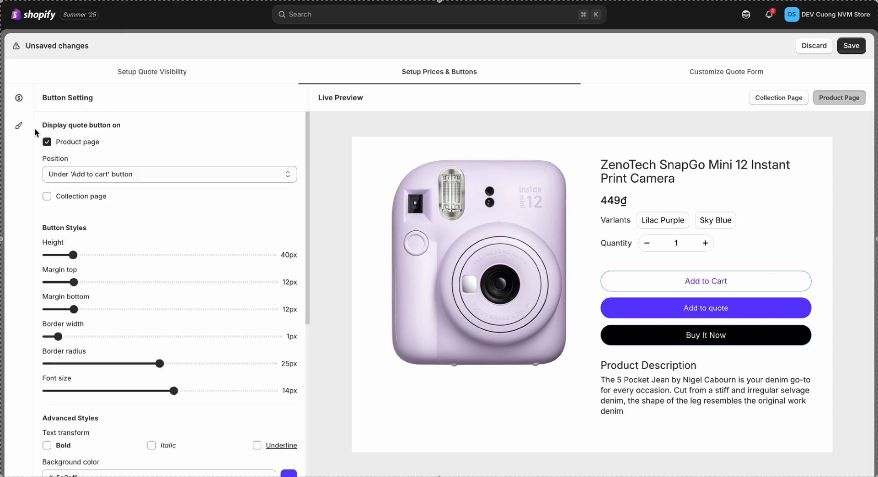
{"action": "left_click", "coordinate": [88, 175]}
{"action": "left_click", "coordinate": [92, 187]}
{"action": "left_click", "coordinate": [95, 178]}
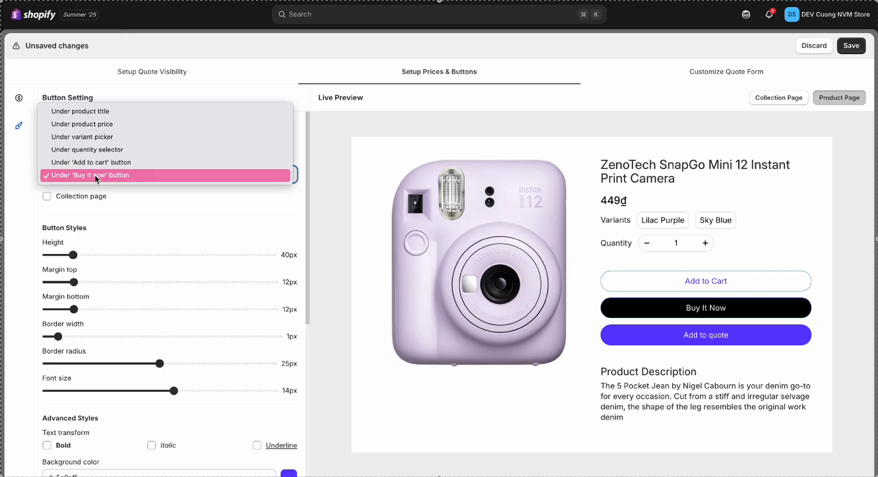
{"action": "left_click", "coordinate": [96, 137]}
{"action": "left_click", "coordinate": [97, 175]}
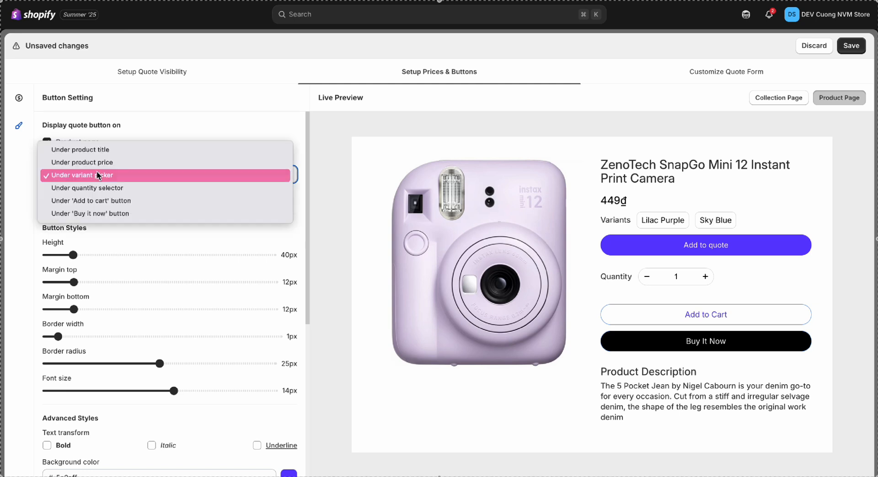
{"action": "left_click", "coordinate": [97, 213]}
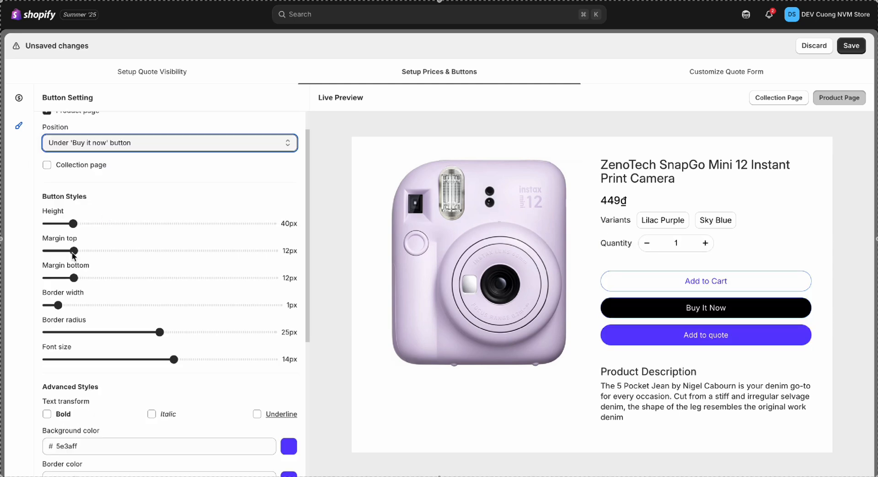
Step: Give the quote button border radius 0, font size 15 and underlined text
{"action": "scroll", "coordinate": [76, 276], "scroll_direction": "down", "scroll_amount": 1}
{"action": "scroll", "coordinate": [75, 276], "scroll_direction": "down", "scroll_amount": 1}
{"action": "mouse_move", "coordinate": [174, 304]}
{"action": "left_mouse_down"}
{"action": "mouse_move", "coordinate": [137, 304]}
{"action": "mouse_move", "coordinate": [183, 304]}
{"action": "left_mouse_up"}
{"action": "left_click_drag", "start_coordinate": [159, 277], "coordinate": [46, 277]}
{"action": "scroll", "coordinate": [47, 276], "scroll_direction": "down", "scroll_amount": 3}
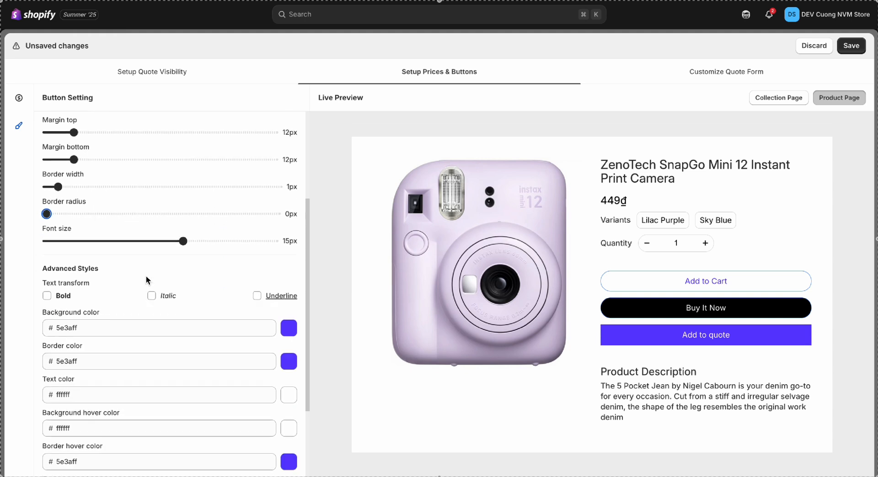
{"action": "left_click", "coordinate": [256, 233]}
{"action": "scroll", "coordinate": [177, 271], "scroll_direction": "down", "scroll_amount": 2}
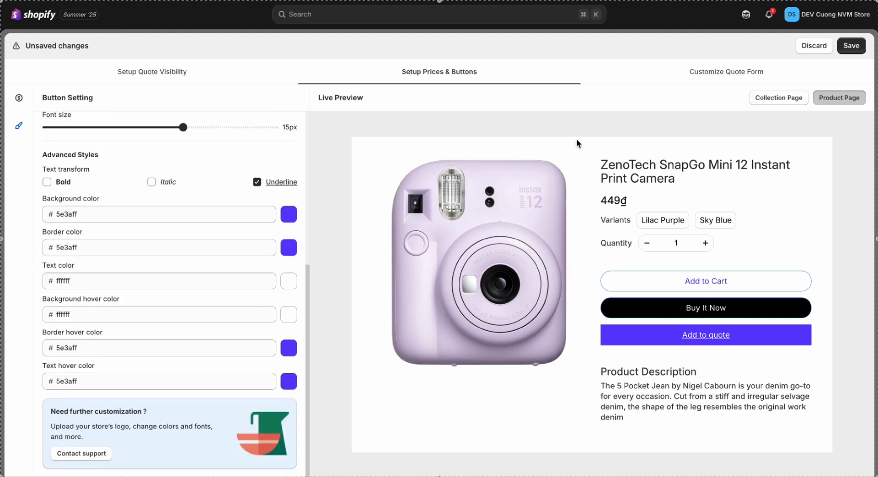
{"action": "left_click", "coordinate": [697, 71]}
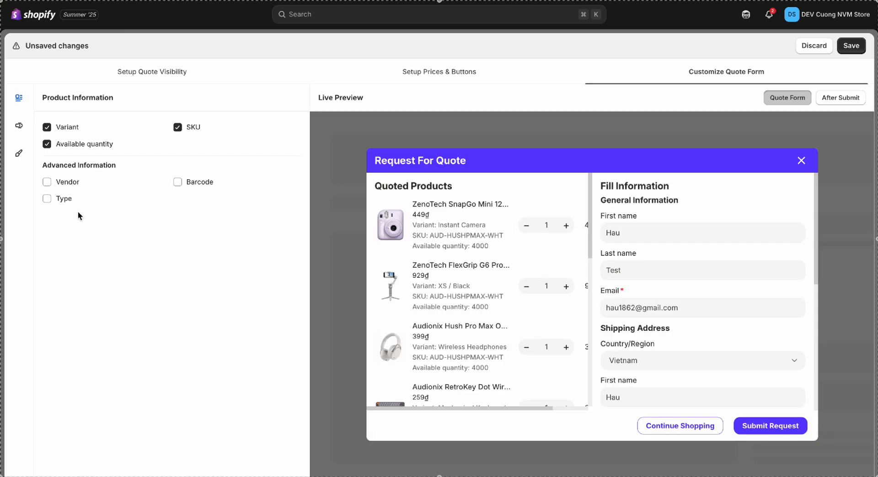
Step: Delete the Last name field, leaving vendor, product type and First name unchanged
{"action": "left_click", "coordinate": [56, 183]}
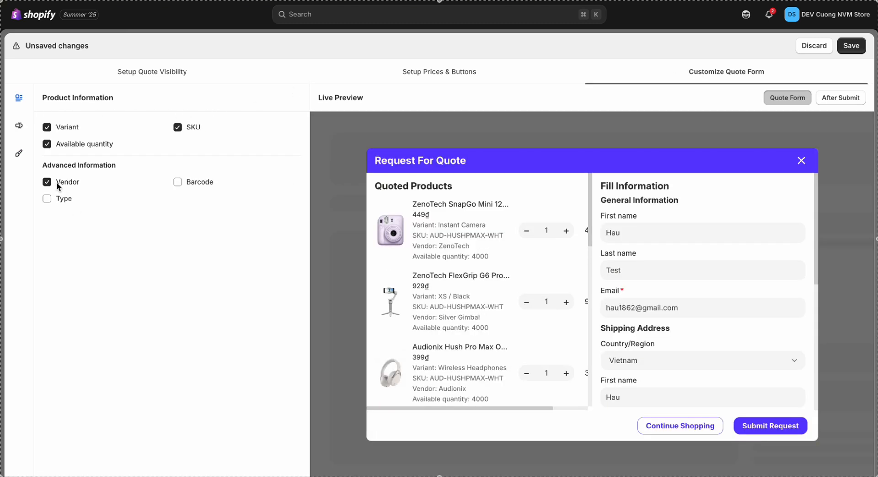
{"action": "left_click", "coordinate": [56, 182]}
{"action": "left_click", "coordinate": [57, 198]}
{"action": "left_click", "coordinate": [56, 198]}
{"action": "left_click", "coordinate": [19, 127]}
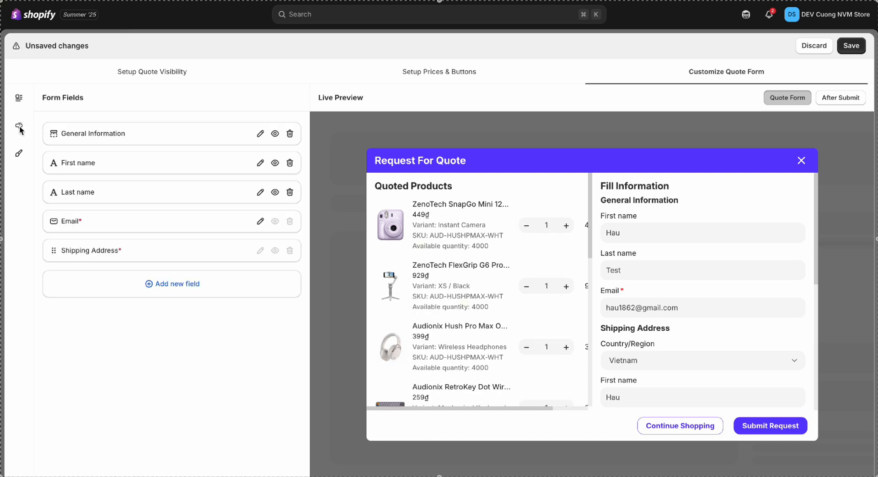
{"action": "left_click", "coordinate": [290, 192]}
{"action": "left_click", "coordinate": [273, 165]}
{"action": "left_click", "coordinate": [273, 165]}
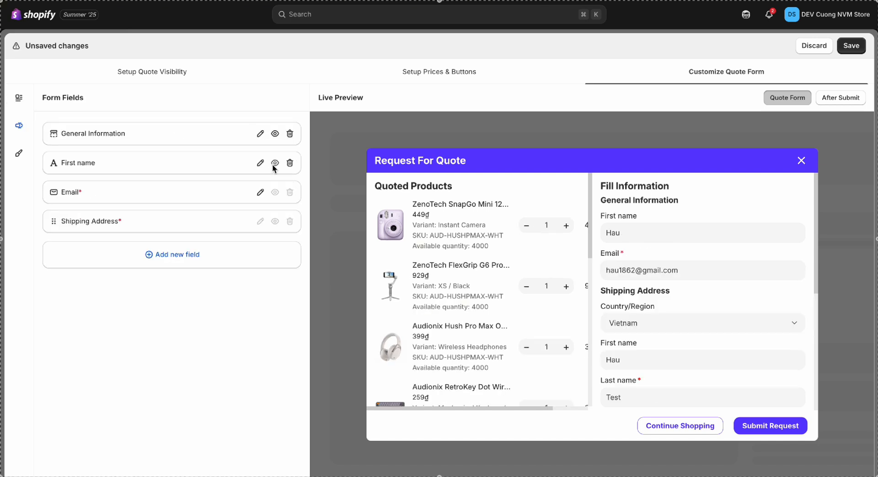
Step: Add a heading field labelled 'Additional' to the quote form
{"action": "left_click", "coordinate": [168, 251]}
{"action": "left_click", "coordinate": [243, 305]}
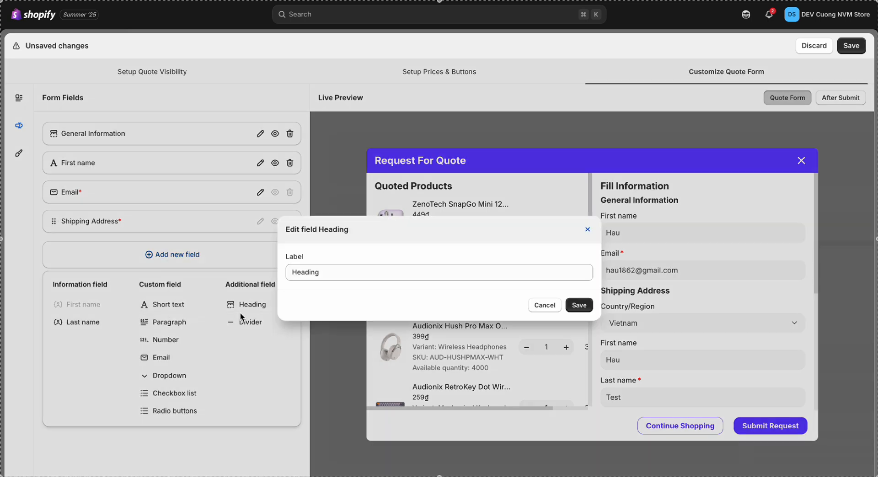
{"action": "left_click", "coordinate": [384, 280]}
{"action": "key", "text": "ctrl+a"}
{"action": "type", "text": "Additional"}
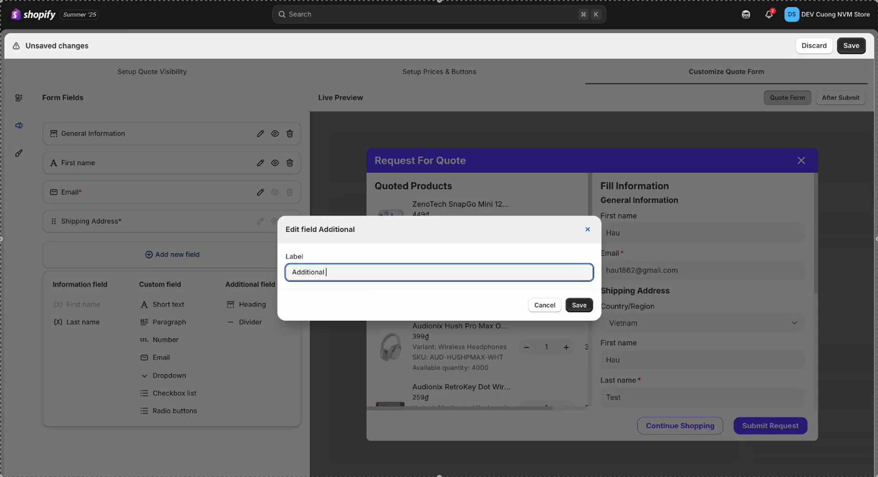
{"action": "key", "text": "Return"}
Step: Add a 'Note' paragraph field with placeholder 'Type something ...' and 4 rows
{"action": "left_click", "coordinate": [191, 285]}
{"action": "left_click", "coordinate": [169, 352]}
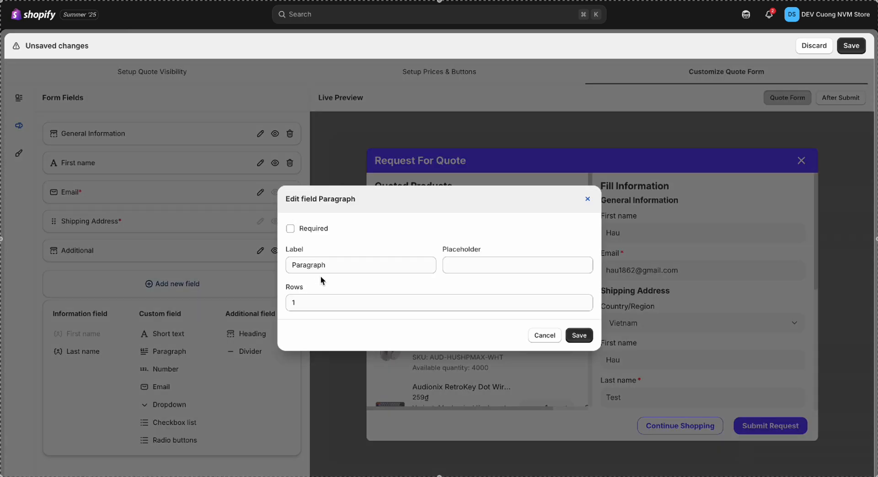
{"action": "double_click", "coordinate": [322, 259]}
{"action": "type", "text": "Note"}
{"action": "left_click", "coordinate": [462, 266]}
{"action": "type", "text": "T"}
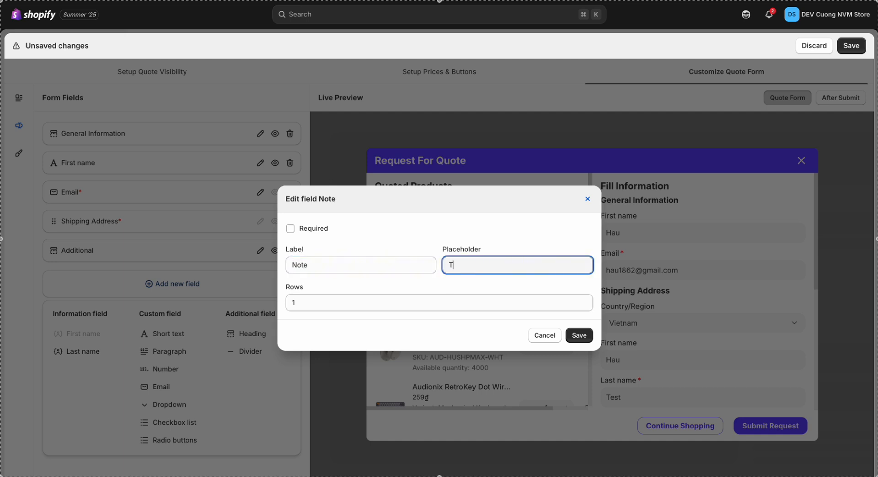
{"action": "type", "text": "ype something ..."}
{"action": "key", "text": "Tab"}
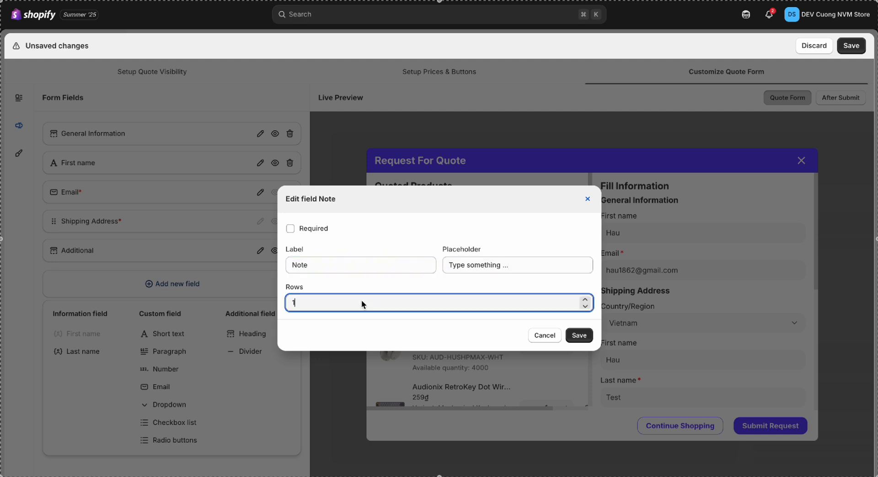
{"action": "type", "text": "4"}
{"action": "key", "text": "Return"}
{"action": "scroll", "coordinate": [741, 355], "scroll_direction": "down", "scroll_amount": 5}
{"action": "left_click", "coordinate": [19, 154]}
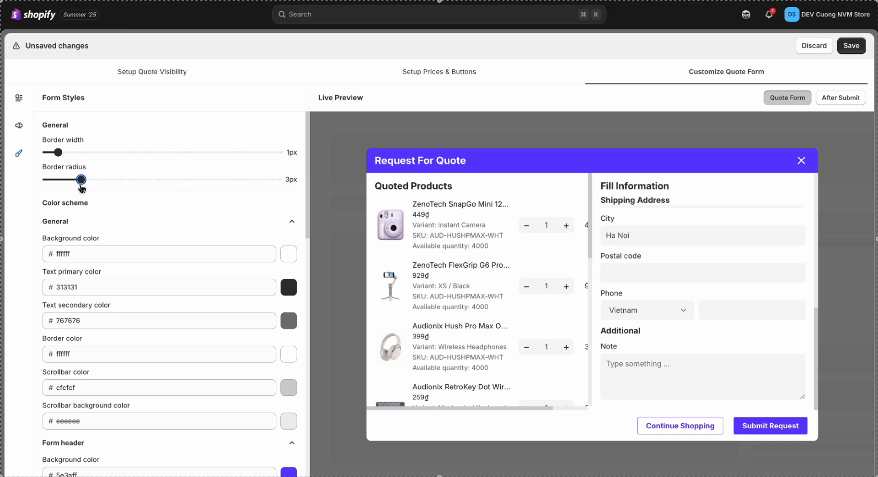
Step: Set the form border radius to 3px, save the 'Test' quote logic and close the editor
{"action": "scroll", "coordinate": [81, 192], "scroll_direction": "down", "scroll_amount": 3}
{"action": "scroll", "coordinate": [81, 196], "scroll_direction": "up", "scroll_amount": 1}
{"action": "scroll", "coordinate": [306, 172], "scroll_direction": "down", "scroll_amount": 13}
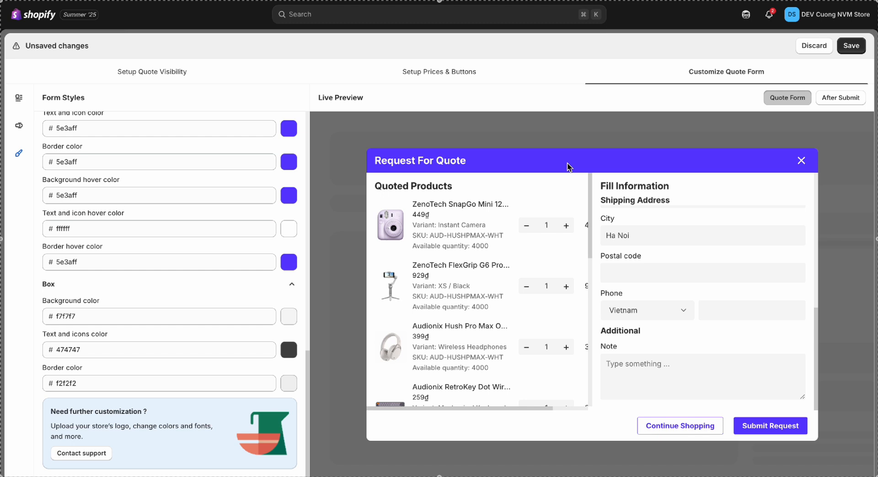
{"action": "left_click", "coordinate": [846, 47]}
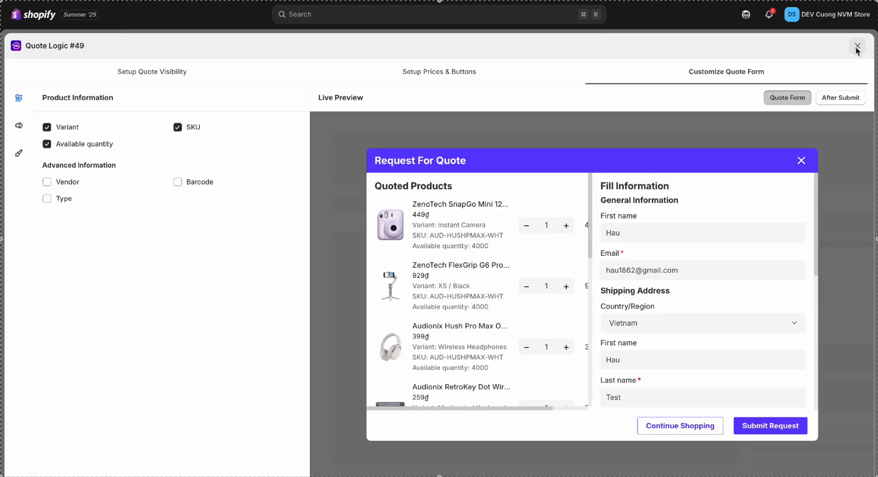
{"action": "left_click", "coordinate": [857, 46]}
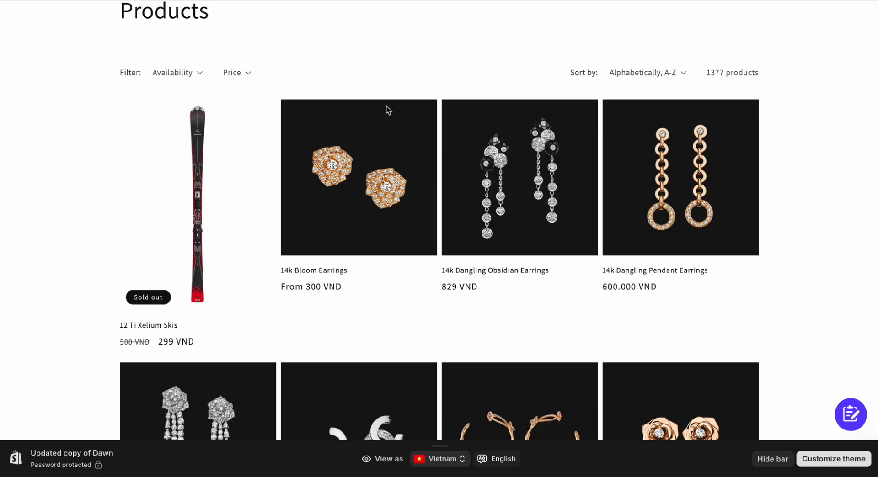
{"action": "scroll", "coordinate": [386, 106], "scroll_direction": "up", "scroll_amount": 3}
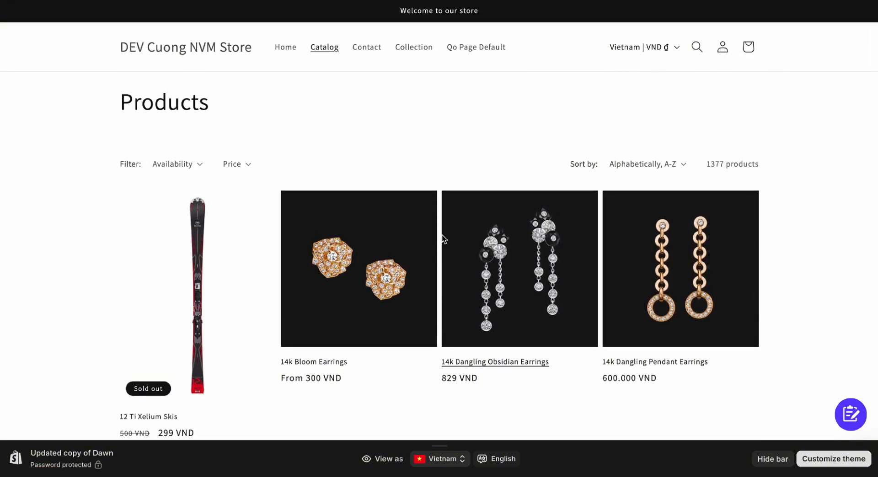
Step: Open the 14k Bloom Earrings product page and start a quote request
{"action": "scroll", "coordinate": [442, 239], "scroll_direction": "down", "scroll_amount": 2}
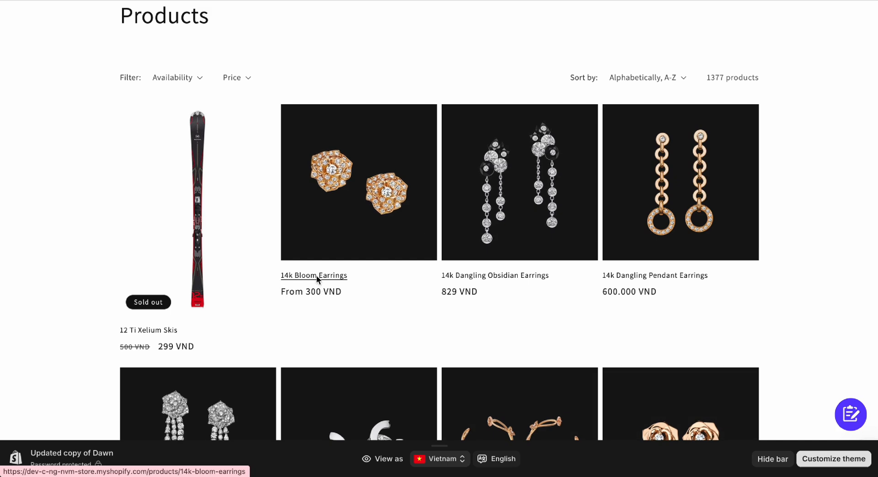
{"action": "left_click", "coordinate": [318, 277]}
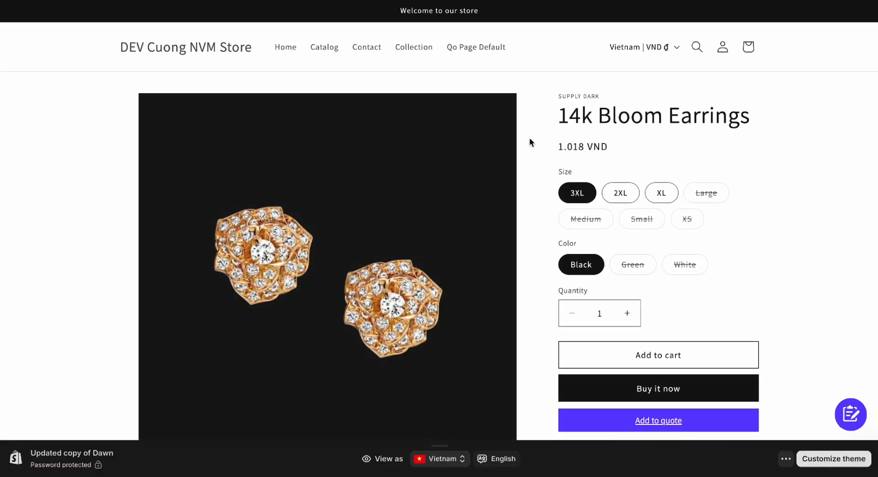
{"action": "scroll", "coordinate": [529, 138], "scroll_direction": "down", "scroll_amount": 2}
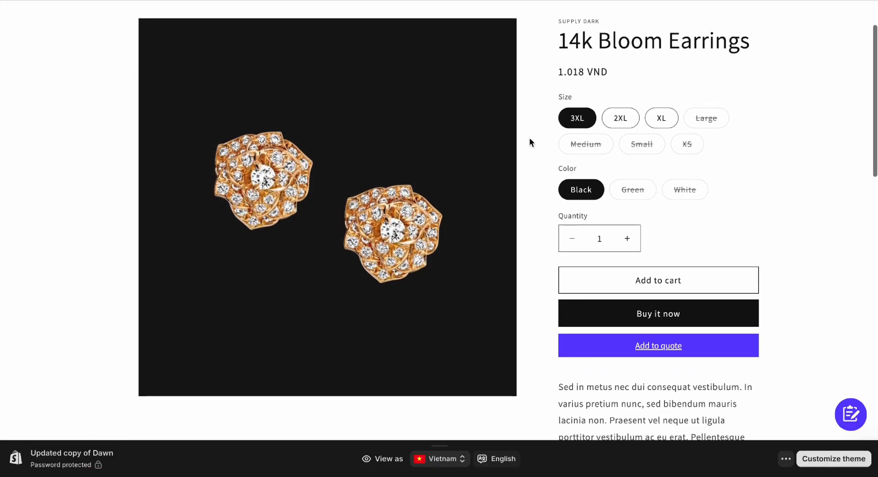
{"action": "left_click", "coordinate": [598, 338]}
Step: Autofill customer and shipping details, add an interest note, and submit the quote request
{"action": "left_click", "coordinate": [490, 152]}
{"action": "left_click", "coordinate": [513, 187]}
{"action": "left_click", "coordinate": [513, 195]}
{"action": "left_click", "coordinate": [520, 221]}
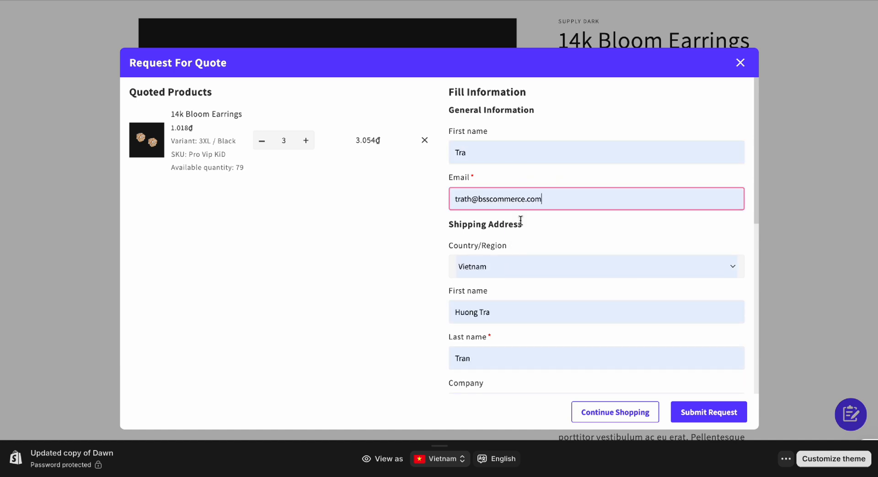
{"action": "scroll", "coordinate": [521, 221], "scroll_direction": "down", "scroll_amount": 5}
{"action": "left_click", "coordinate": [495, 336]}
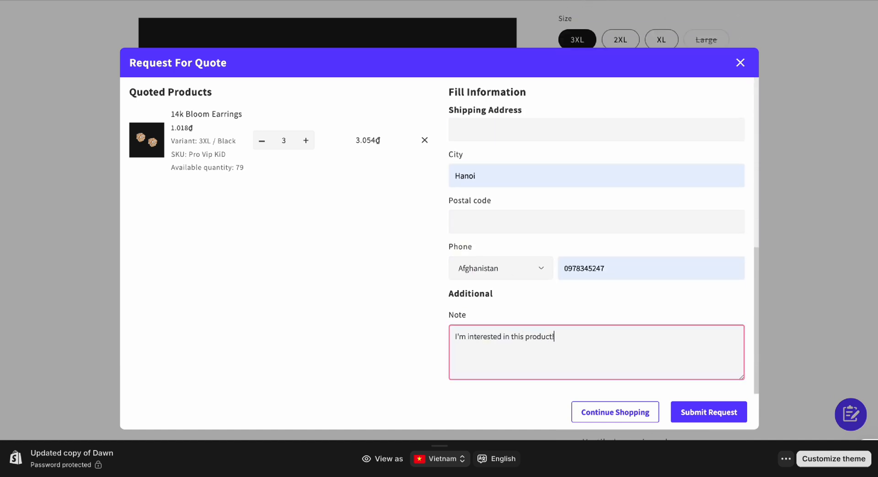
{"action": "left_click", "coordinate": [690, 414]}
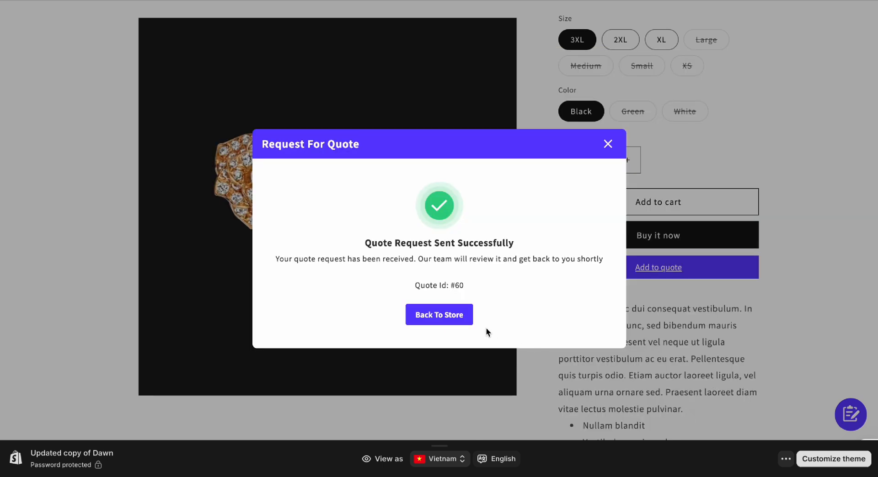
{"action": "left_click", "coordinate": [446, 315]}
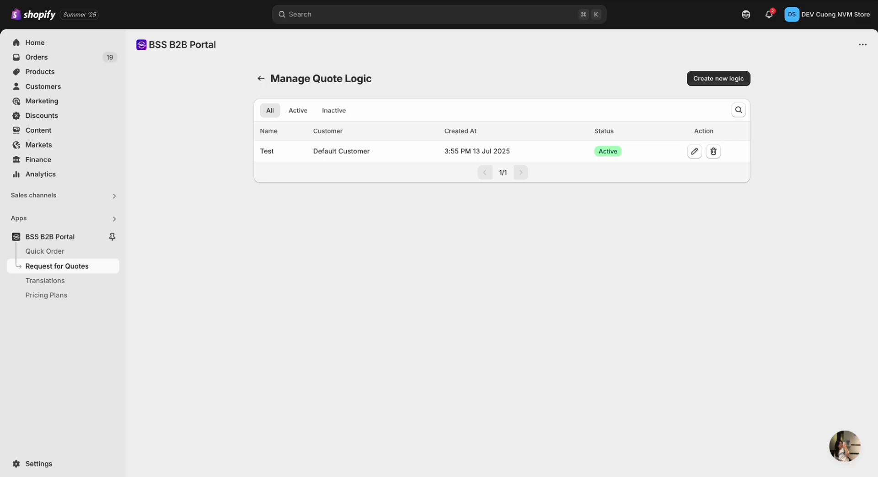
Step: Open quote #60 from the submitted quotes list and set the earrings to 6 at 2000 each
{"action": "left_click", "coordinate": [263, 78]}
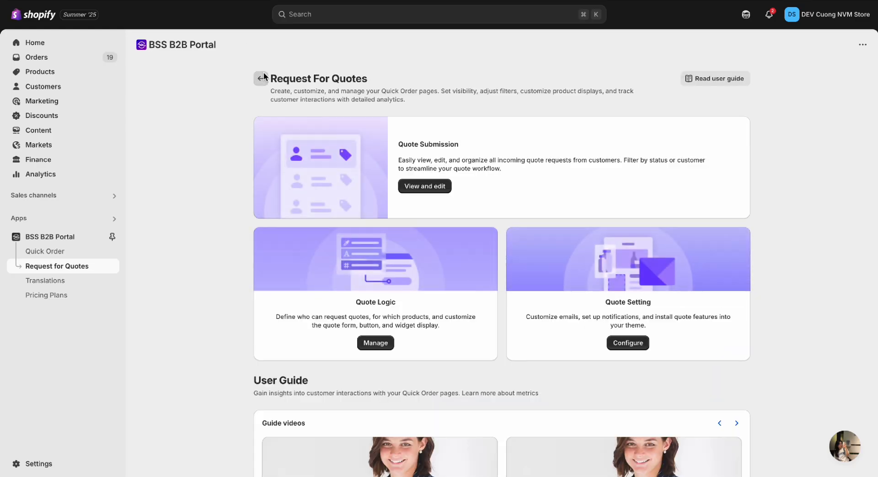
{"action": "left_click", "coordinate": [399, 186]}
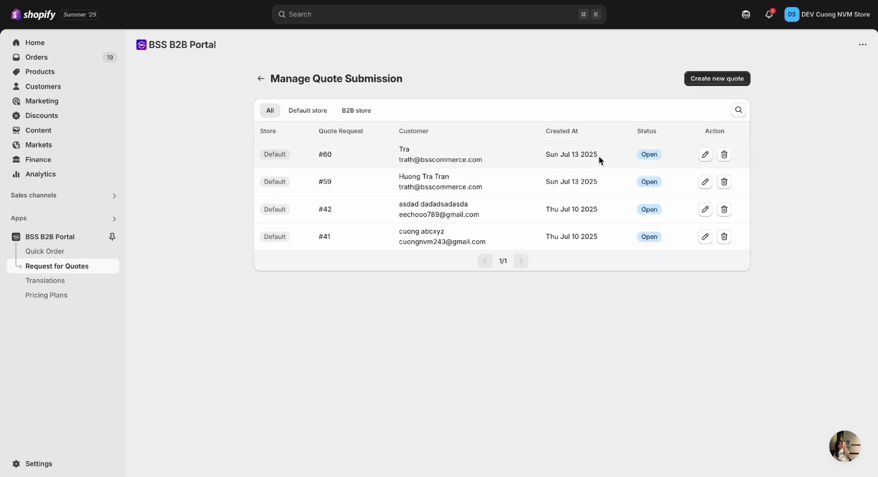
{"action": "left_click", "coordinate": [705, 155]}
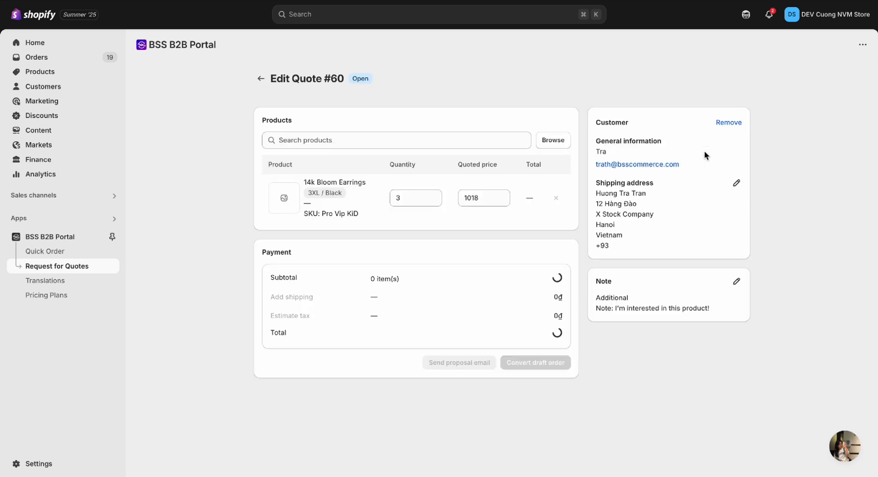
{"action": "left_click", "coordinate": [467, 203]}
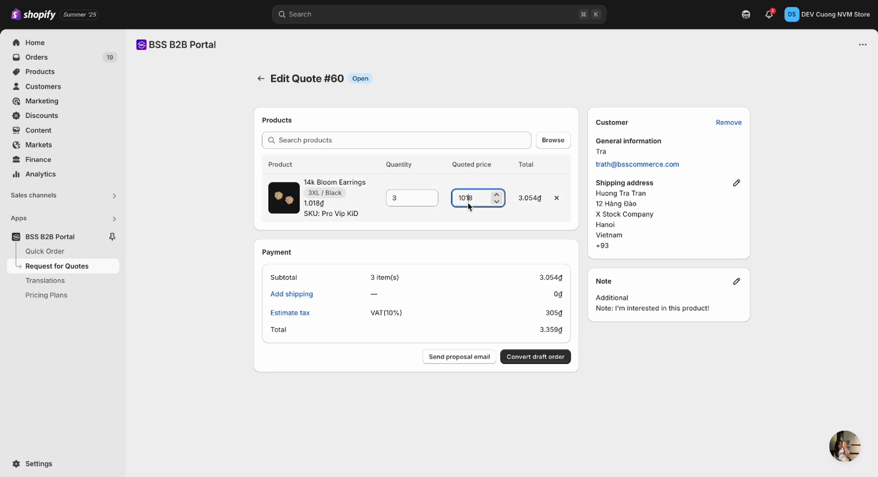
{"action": "type", "text": "2000"}
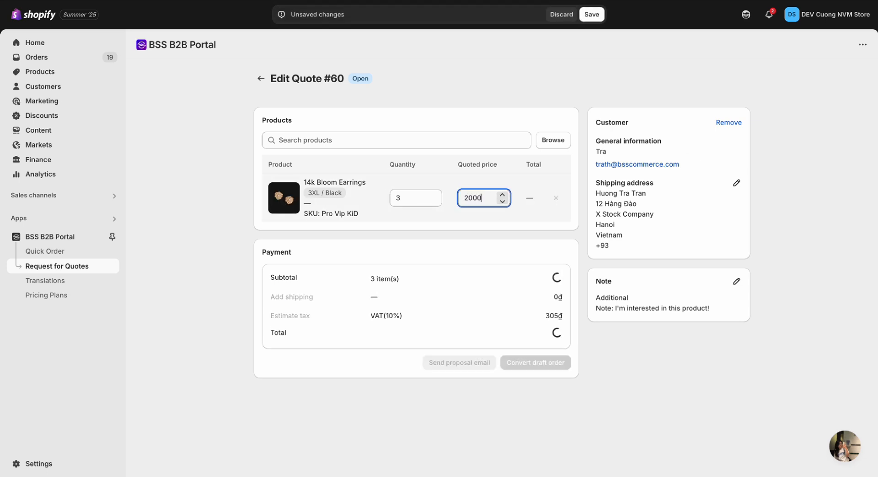
{"action": "left_click", "coordinate": [434, 195]}
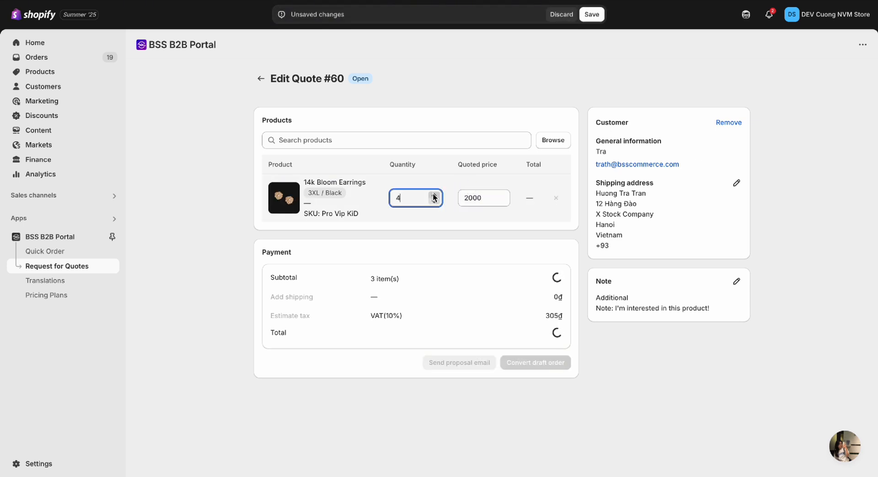
Step: Check the quote note and shipping address, closing both without changes
{"action": "left_click", "coordinate": [737, 281]}
{"action": "left_click", "coordinate": [651, 314]}
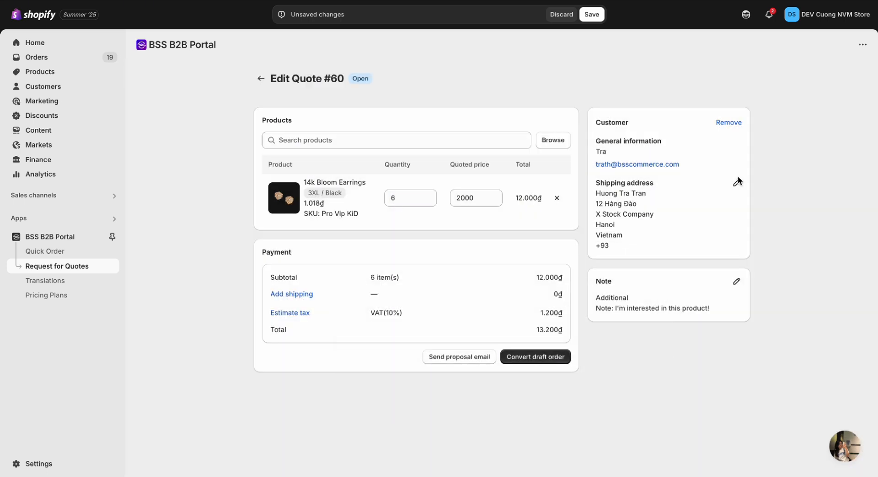
{"action": "left_click", "coordinate": [736, 182]}
{"action": "left_click", "coordinate": [582, 83]}
Step: Add a 'Standard' shipping rate of 1000 to the quote and save it
{"action": "left_click", "coordinate": [288, 295]}
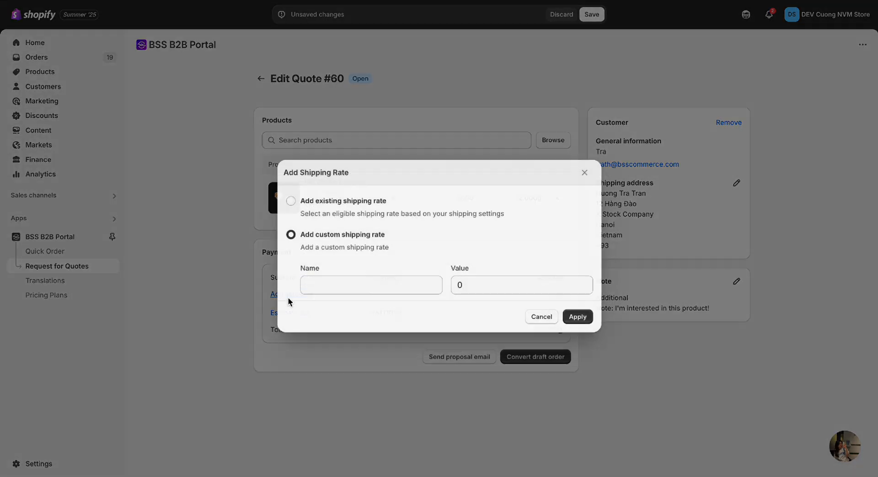
{"action": "left_click", "coordinate": [367, 280]}
{"action": "type", "text": "Standard"}
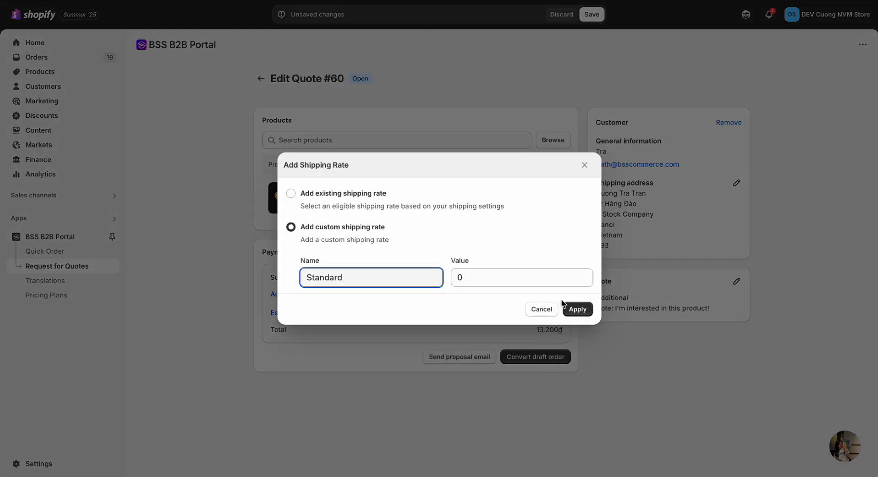
{"action": "left_click", "coordinate": [501, 282]}
{"action": "type", "text": "1000"}
{"action": "left_click", "coordinate": [575, 311]}
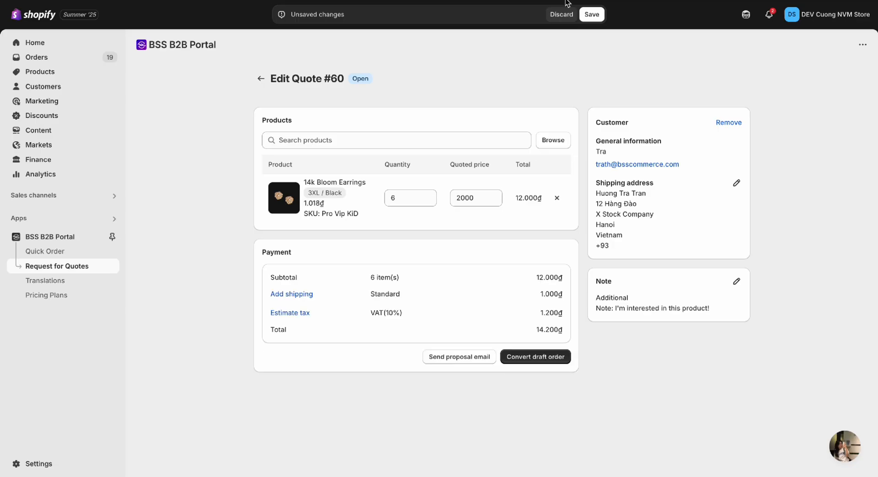
{"action": "left_click", "coordinate": [589, 14]}
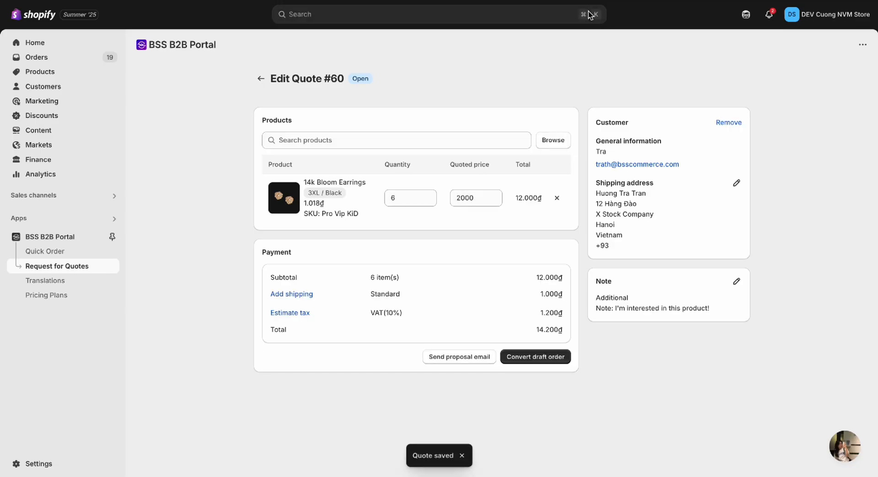
Step: Preview the quote #60 proposal email and send it to the customer
{"action": "left_click", "coordinate": [454, 358]}
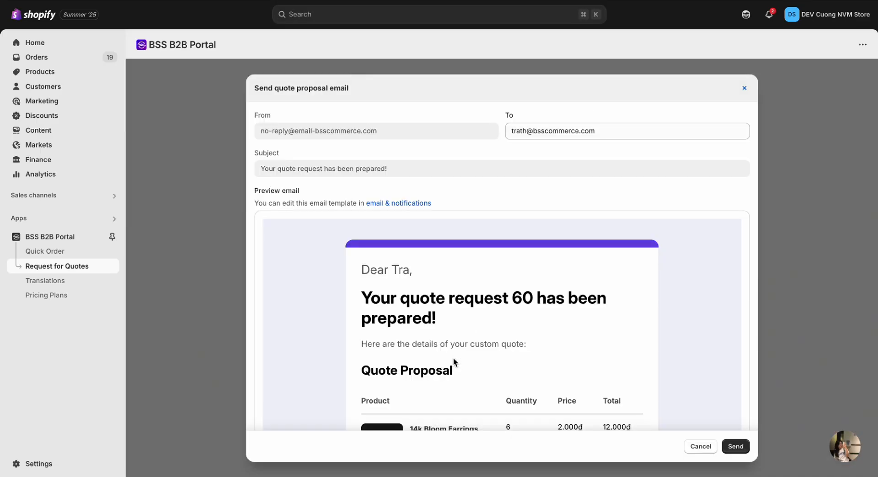
{"action": "left_click", "coordinate": [735, 447]}
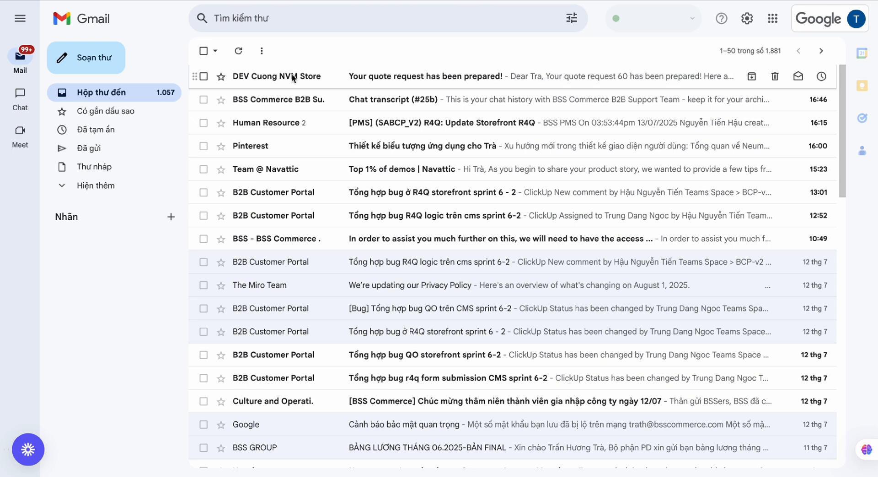
Step: Open the top 'Your quote request has been prepared!' email and scroll through the quote #60 proposal
{"action": "left_click", "coordinate": [291, 75]}
{"action": "scroll", "coordinate": [446, 287], "scroll_direction": "down", "scroll_amount": 2}
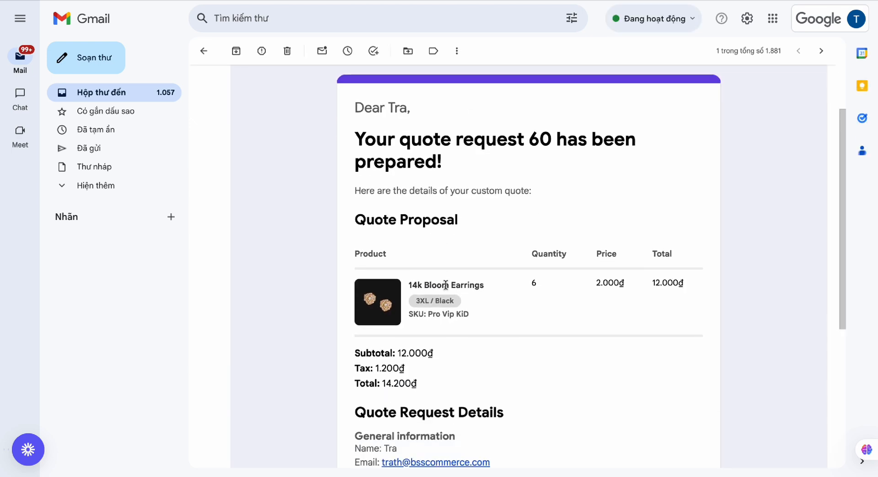
{"action": "scroll", "coordinate": [446, 286], "scroll_direction": "down", "scroll_amount": 6}
{"action": "scroll", "coordinate": [446, 286], "scroll_direction": "up", "scroll_amount": 8}
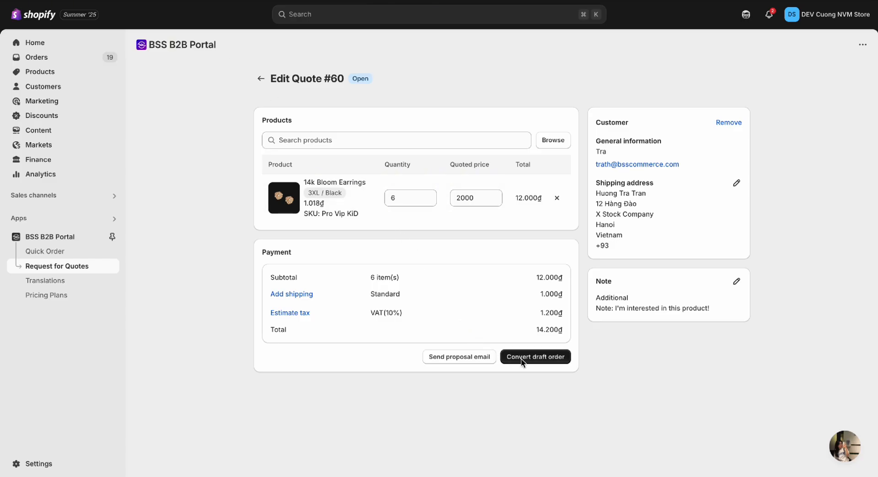
Step: Convert quote #60 to draft order #D665, then open that draft's Send invoice form
{"action": "left_click", "coordinate": [521, 361]}
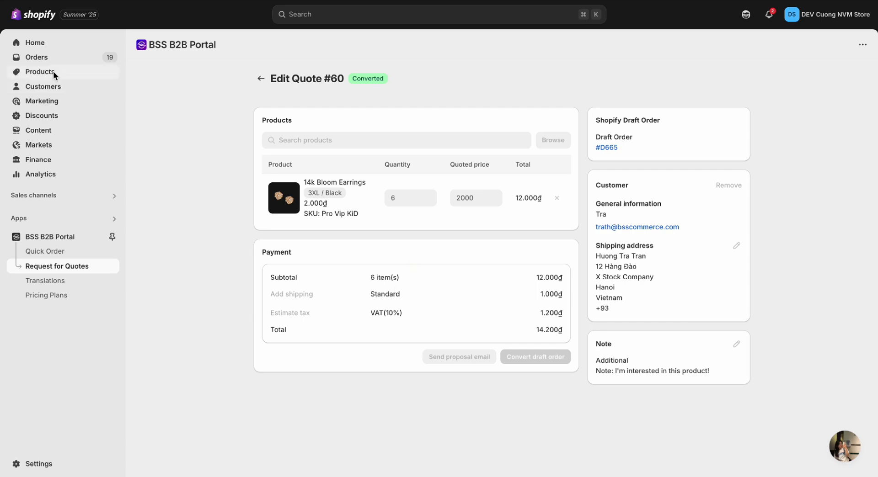
{"action": "left_click", "coordinate": [46, 62]}
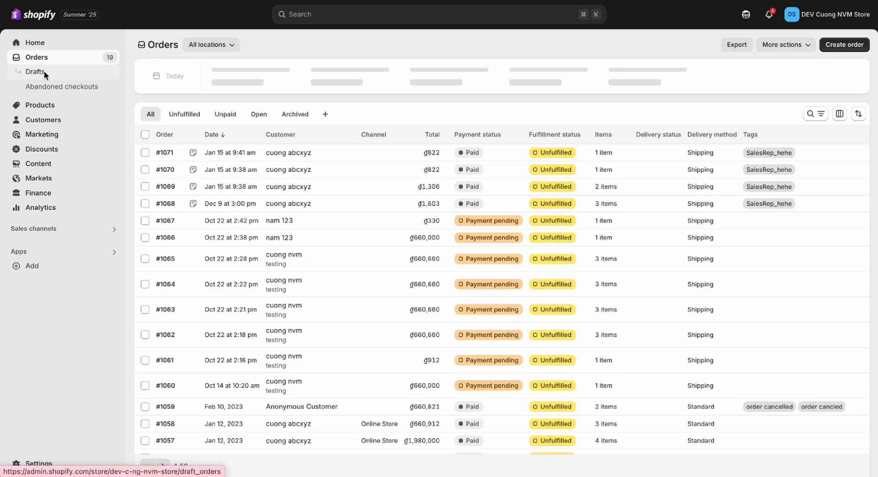
{"action": "left_click", "coordinate": [44, 71]}
{"action": "left_click", "coordinate": [261, 113]}
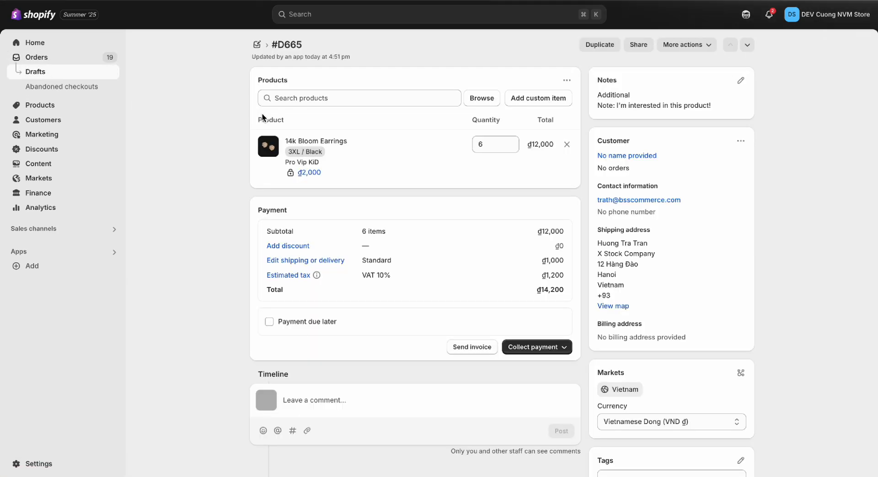
{"action": "left_click", "coordinate": [470, 352]}
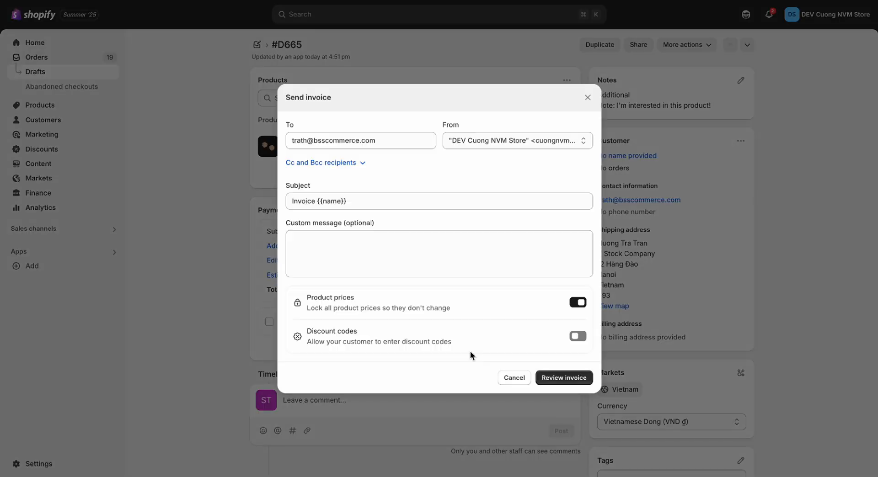